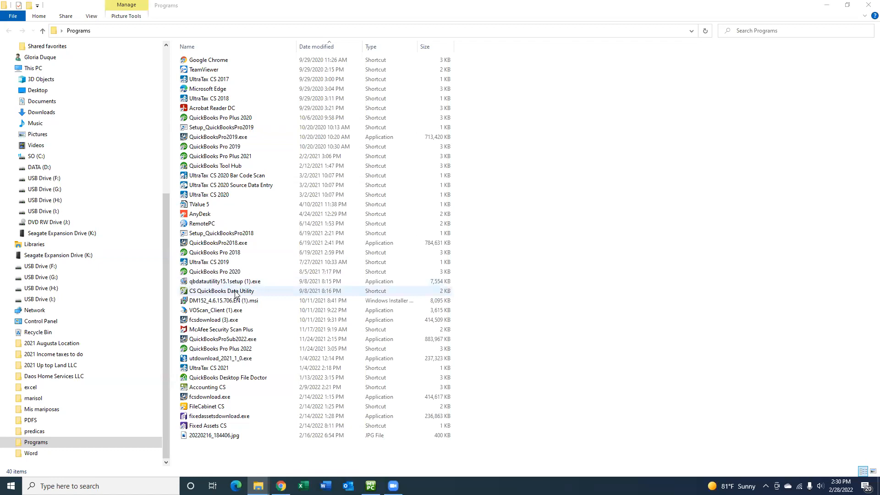
- Launch the CS QuickBooks Data Utility and bring up the 2021 Up top Land LLC folder window
{"action": "double_click", "coordinate": [235, 292]}
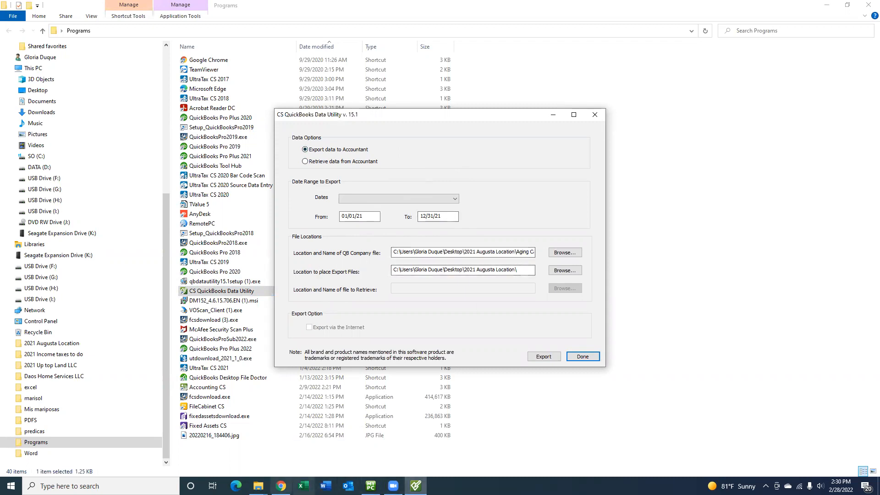
{"action": "mouse_move", "coordinate": [258, 485]}
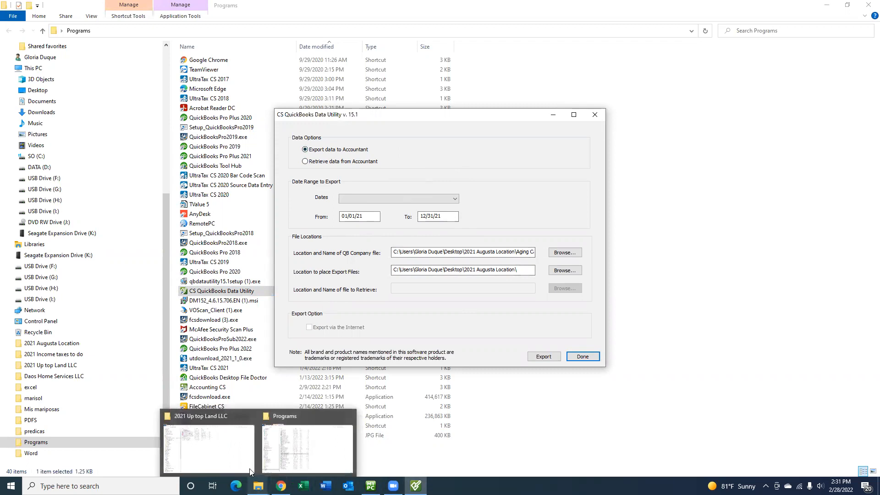
{"action": "left_click", "coordinate": [229, 458]}
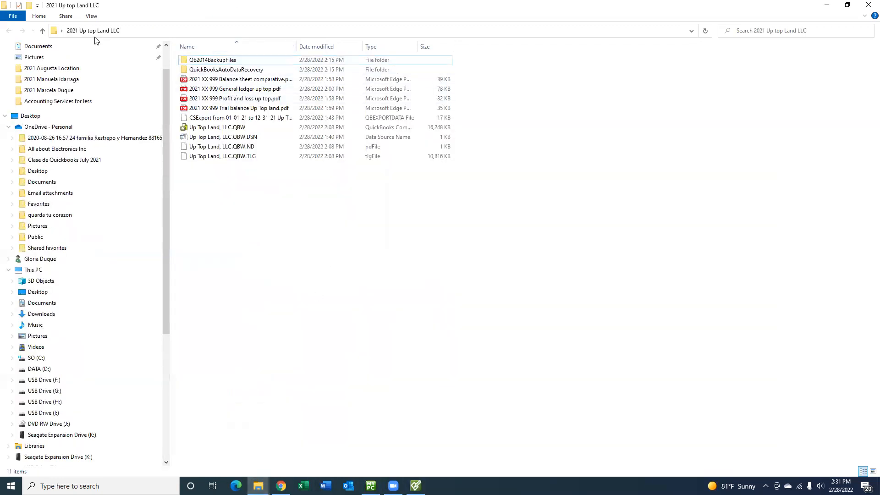
{"action": "left_click", "coordinate": [62, 31]}
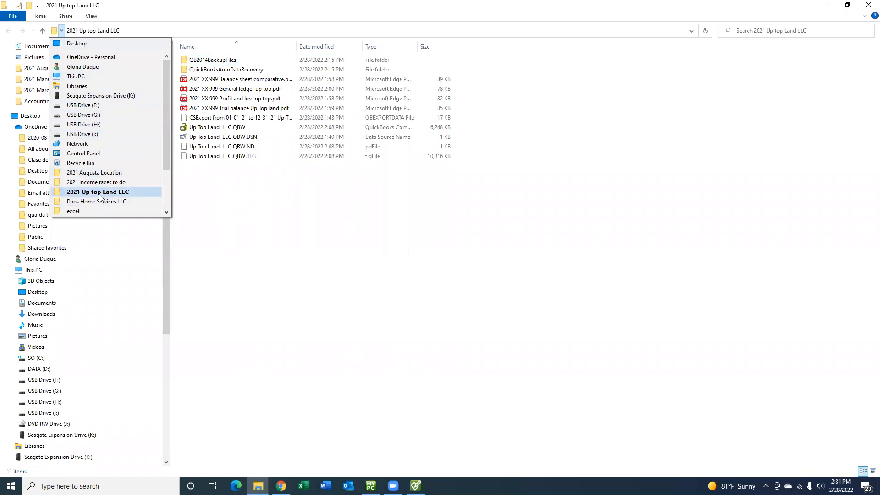
{"action": "left_click", "coordinate": [264, 232]}
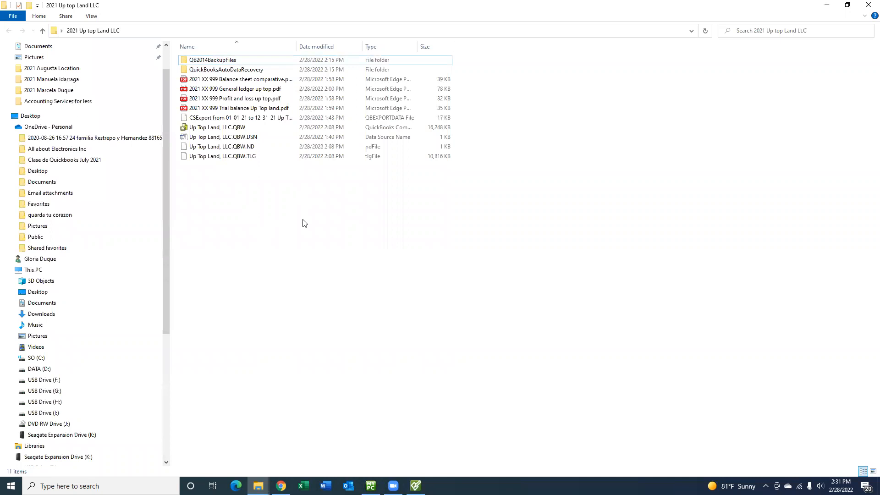
- Check the folder location of Up Top Land, LLC.QBW in its properties and return to the data utility
{"action": "right_click", "coordinate": [212, 127]}
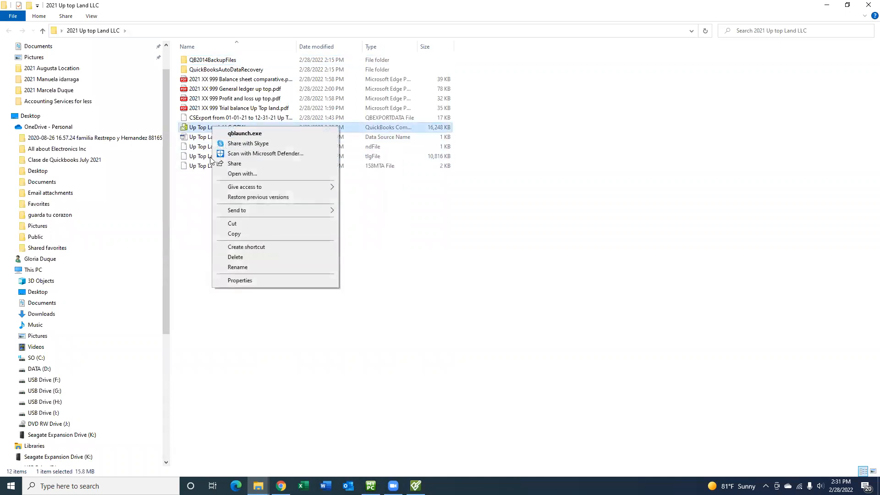
{"action": "left_click", "coordinate": [248, 281]}
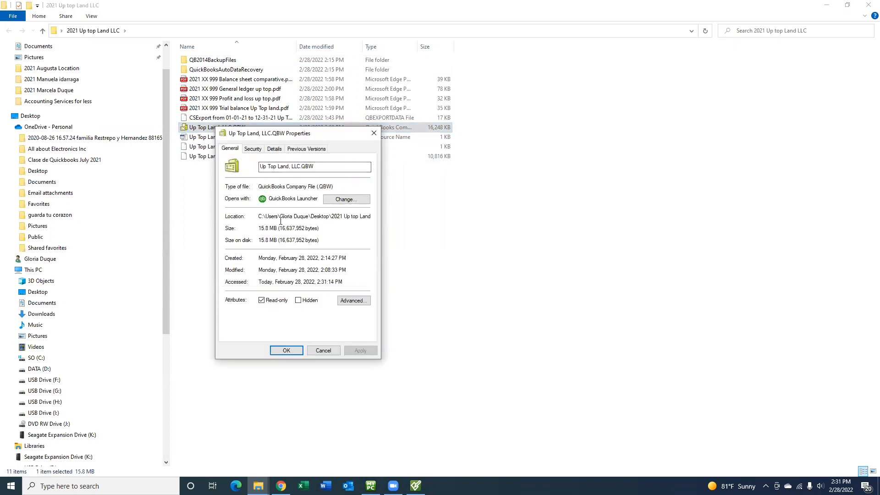
{"action": "left_click_drag", "start_coordinate": [265, 216], "coordinate": [371, 217]}
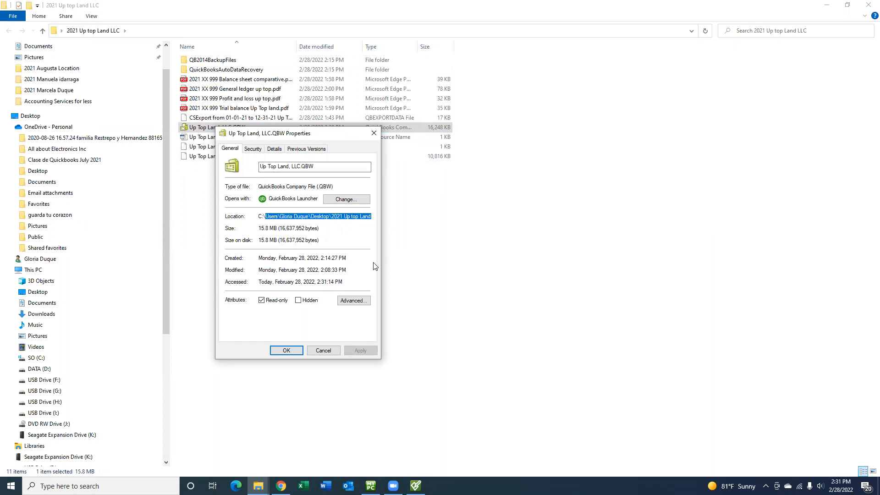
{"action": "left_click", "coordinate": [323, 350]}
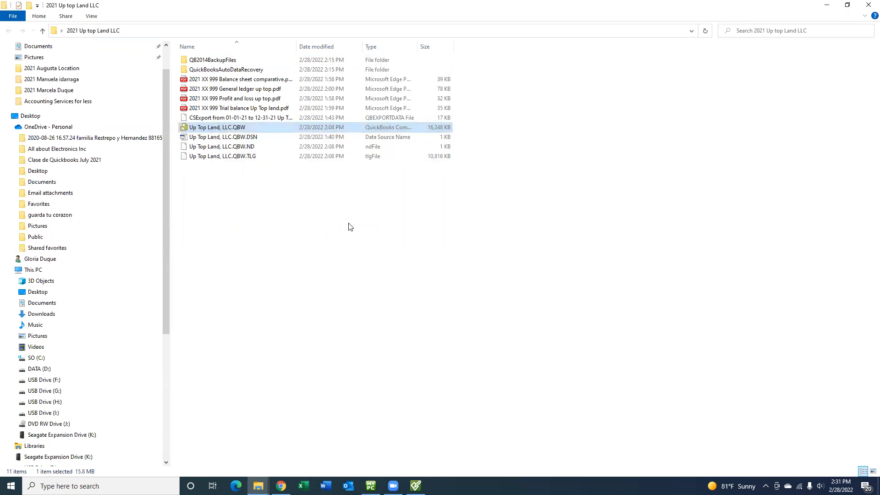
{"action": "left_click", "coordinate": [827, 5]}
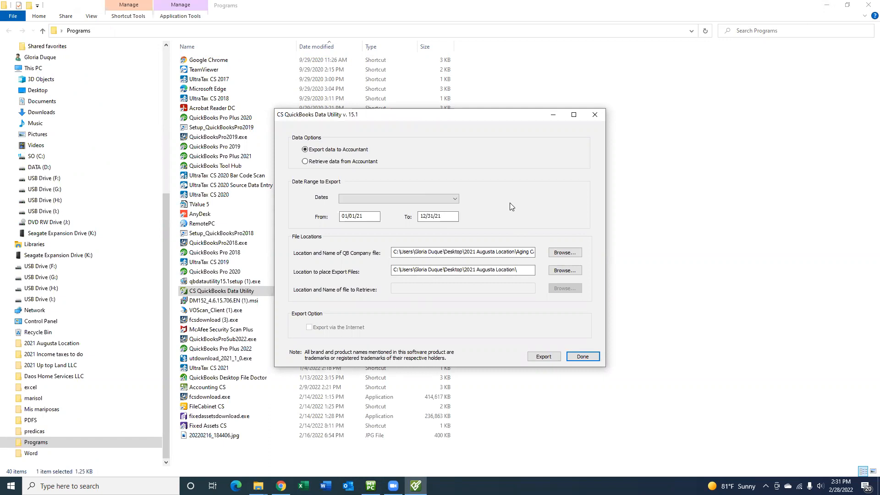
- Set the QB company file to Up Top Land, LLC.QBW from the 2021 Up top Land LLC folder on the Desktop
{"action": "left_click", "coordinate": [563, 253]}
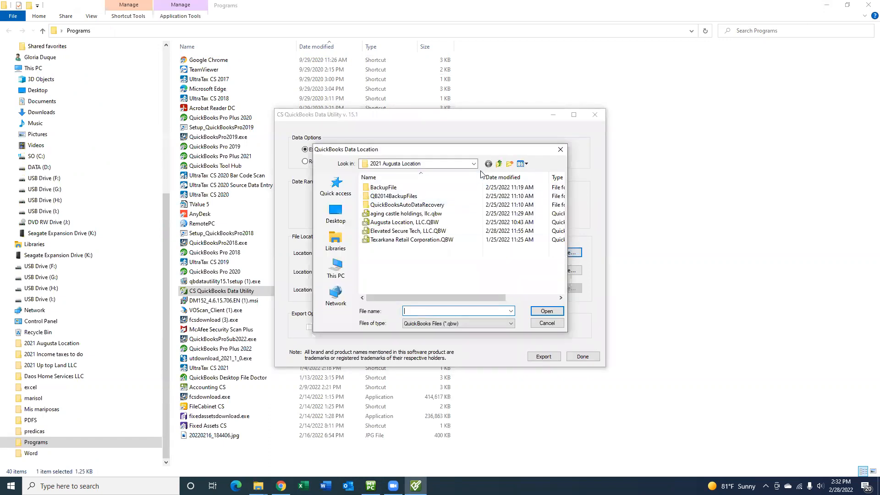
{"action": "left_click", "coordinate": [473, 164]}
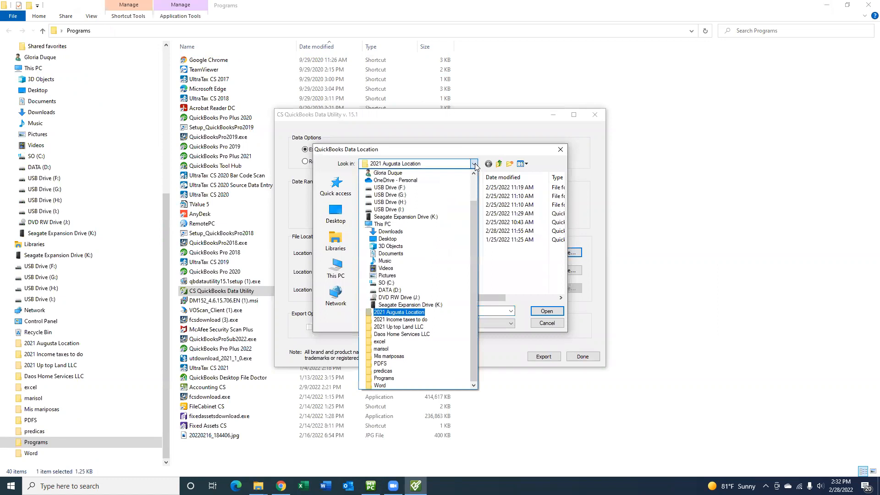
{"action": "left_click", "coordinate": [388, 238]}
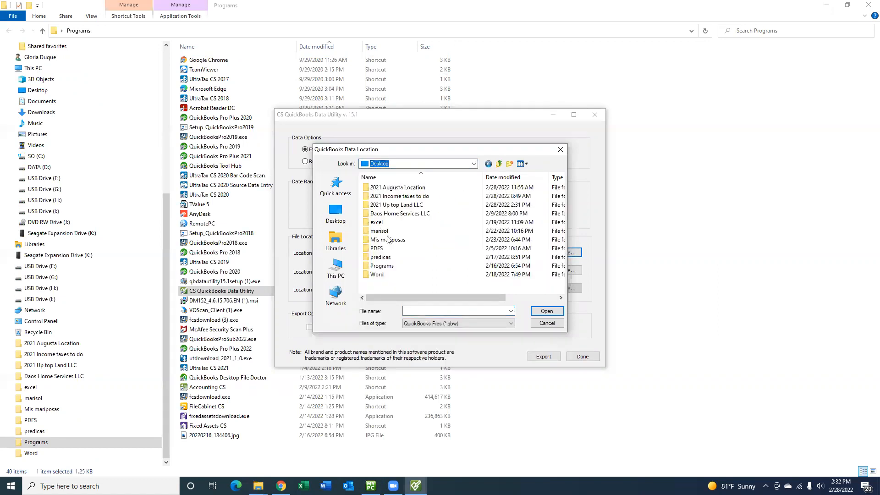
{"action": "double_click", "coordinate": [401, 206]}
{"action": "left_click", "coordinate": [401, 206]}
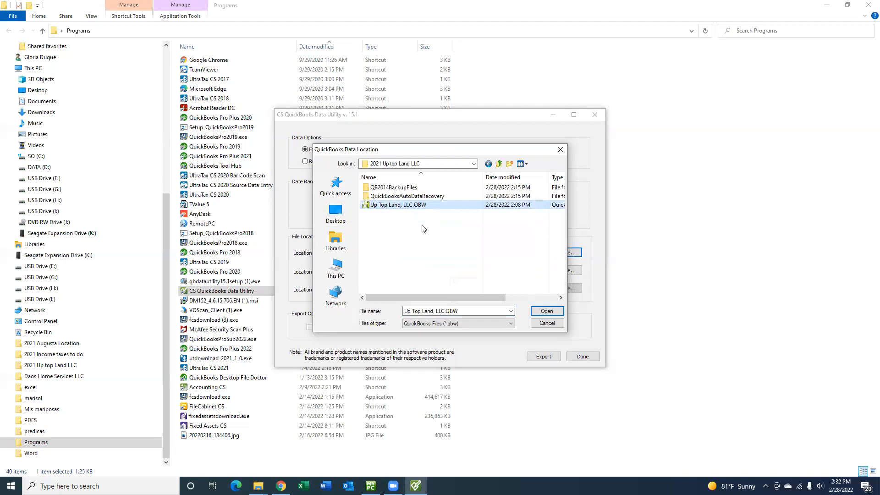
{"action": "left_click", "coordinate": [546, 311]}
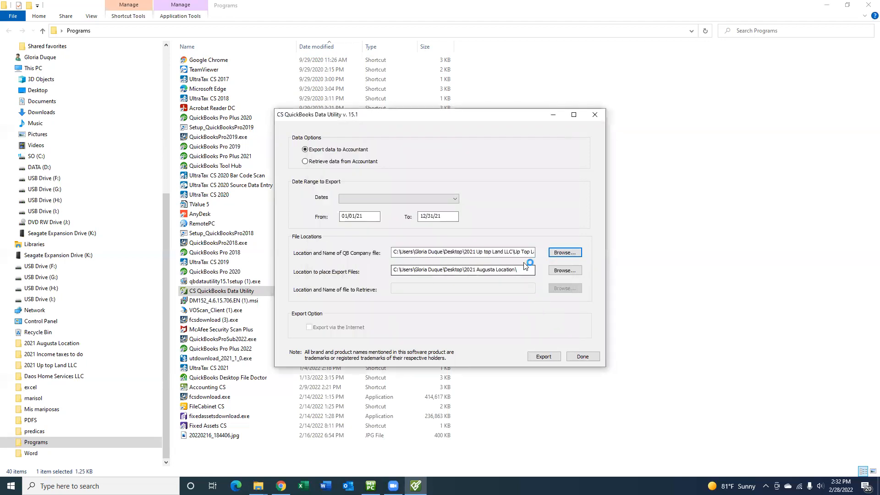
- Set the export files location to the 2021 Up top Land LLC folder and close the data utility
{"action": "left_click", "coordinate": [559, 271]}
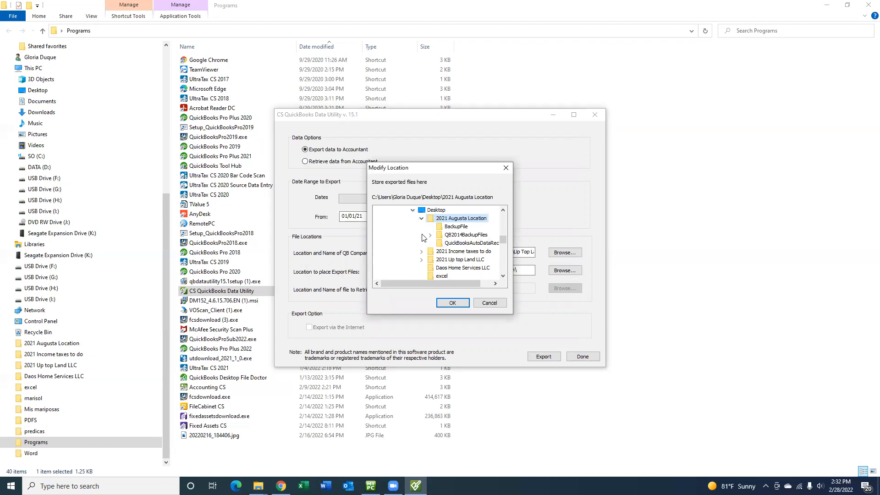
{"action": "left_click", "coordinate": [455, 261]}
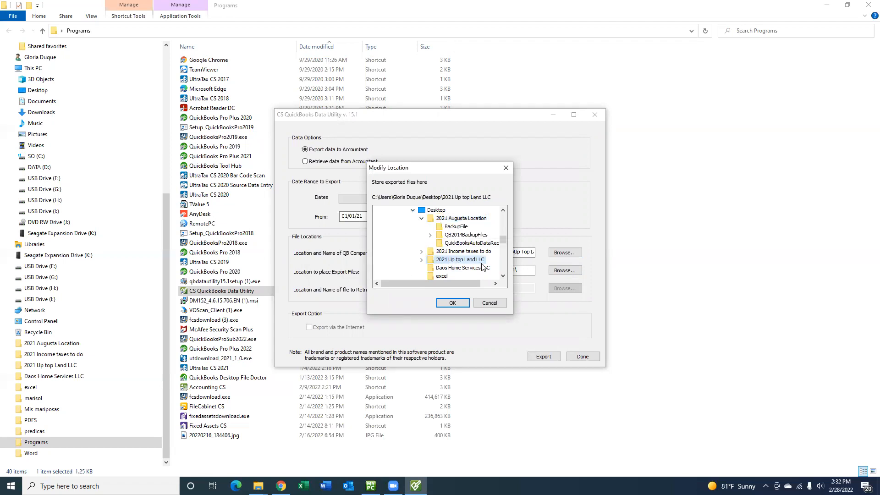
{"action": "left_click", "coordinate": [452, 302]}
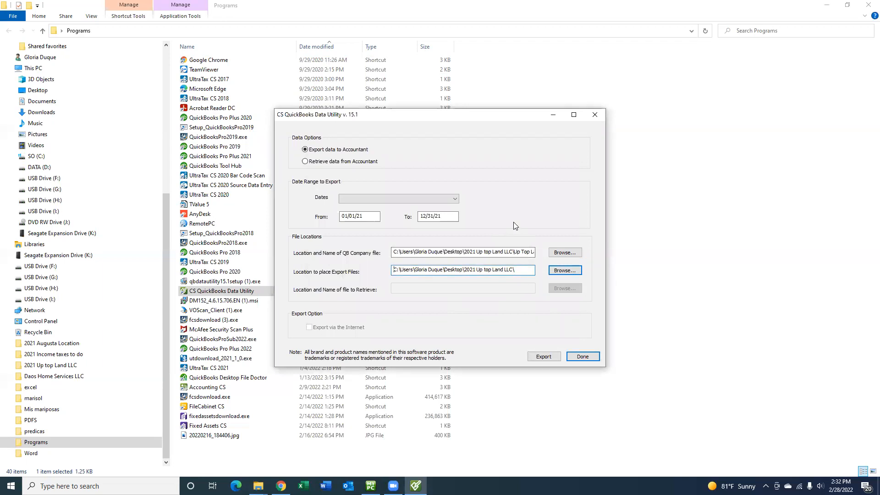
{"action": "left_click", "coordinate": [582, 357]}
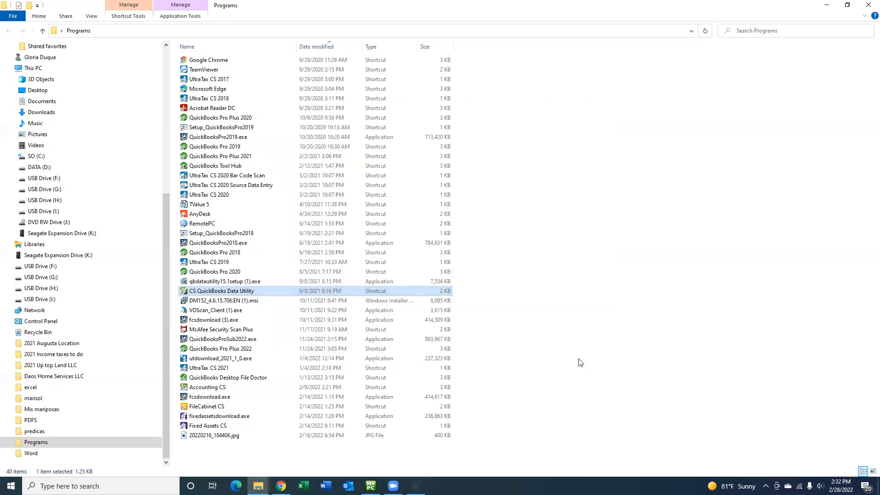
- Open the 2021 Up top Land LLC folder from the desktop and launch Up Top Land, LLC.QBW in QuickBooks
{"action": "left_click", "coordinate": [826, 5]}
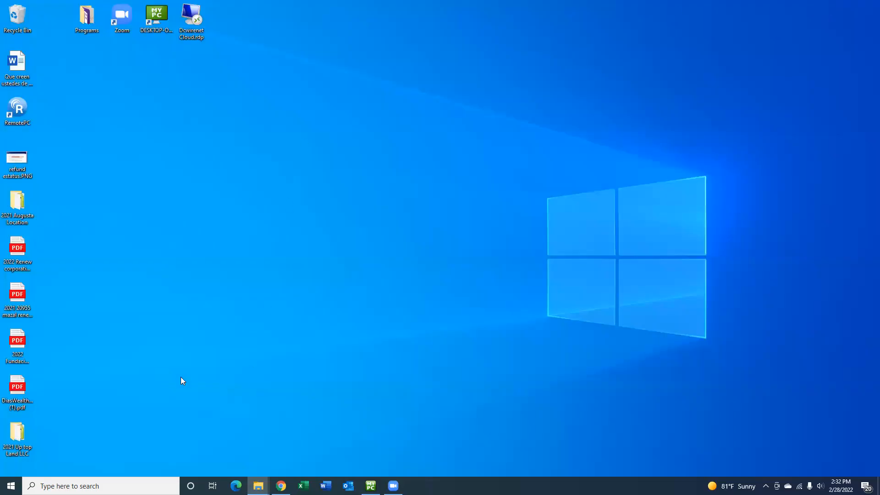
{"action": "double_click", "coordinate": [14, 437]}
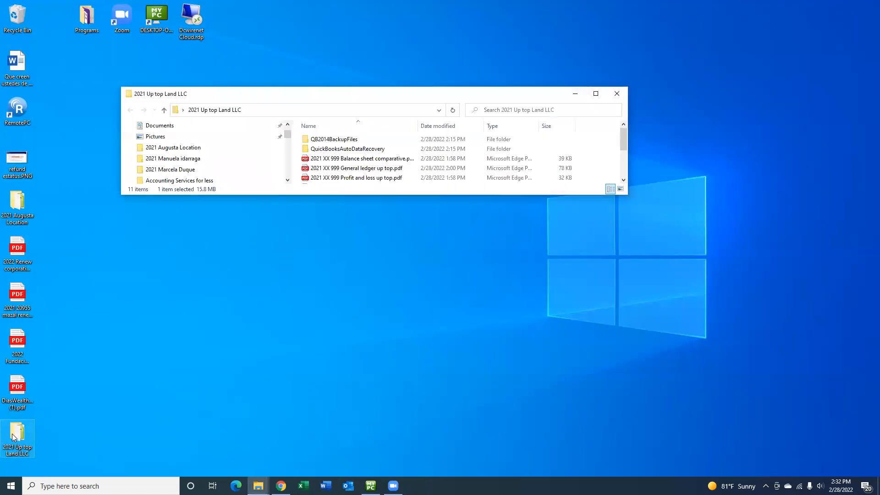
{"action": "left_click", "coordinate": [596, 94]}
{"action": "double_click", "coordinate": [232, 129]}
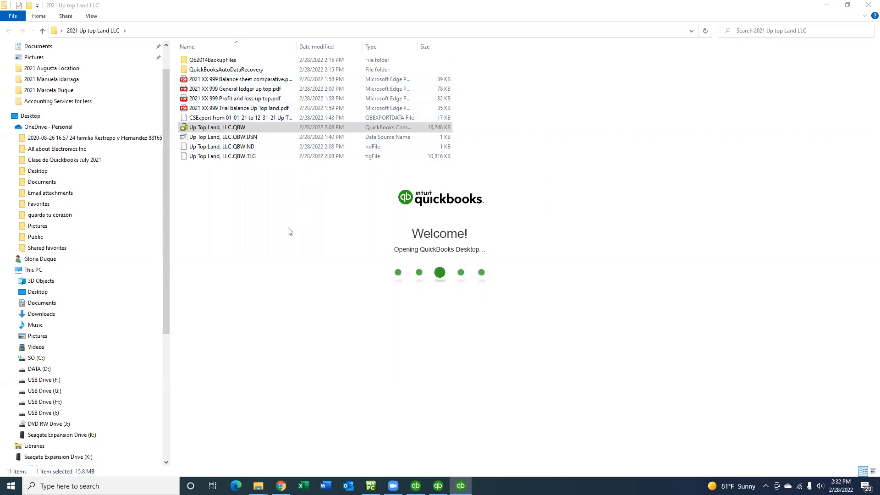
- Delete the existing CSExport from 01-01-21 to 12-31-21 file from the 2021 Up top Land LLC folder
{"action": "left_click", "coordinate": [264, 119]}
{"action": "right_click", "coordinate": [265, 120]}
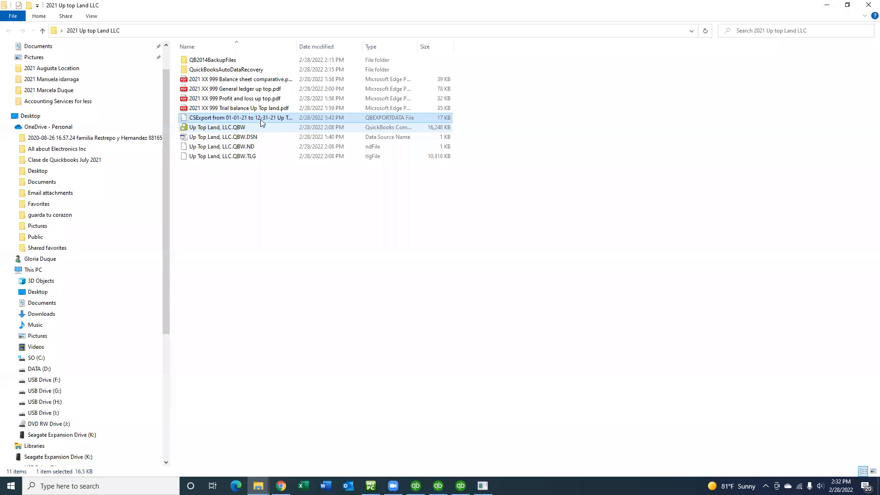
{"action": "right_click", "coordinate": [261, 119]}
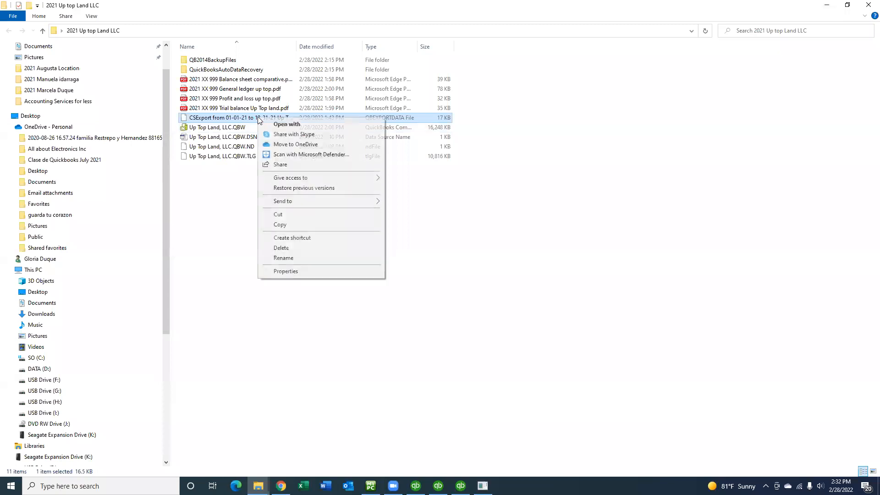
{"action": "left_click", "coordinate": [285, 249]}
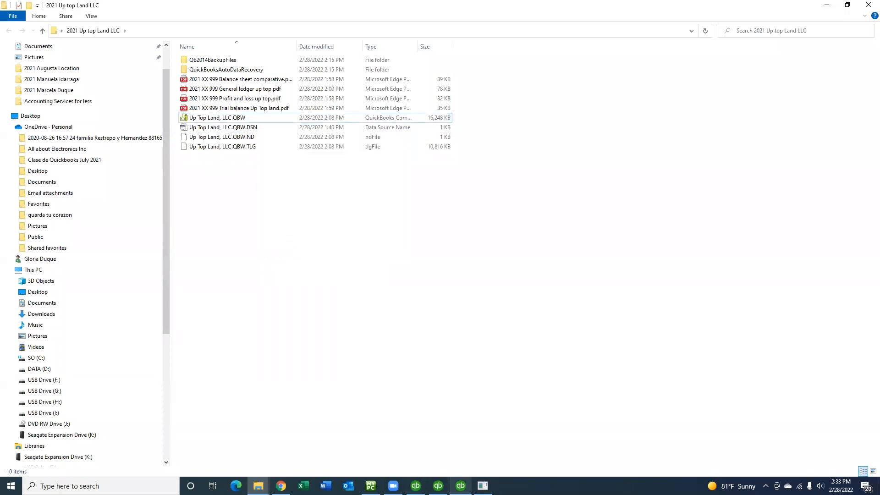
- Close QuickBooks Desktop Pro 2018 from its No Company Open screen and reopen Up Top Land, LLC.QBW from the folder
{"action": "mouse_move", "coordinate": [460, 486]}
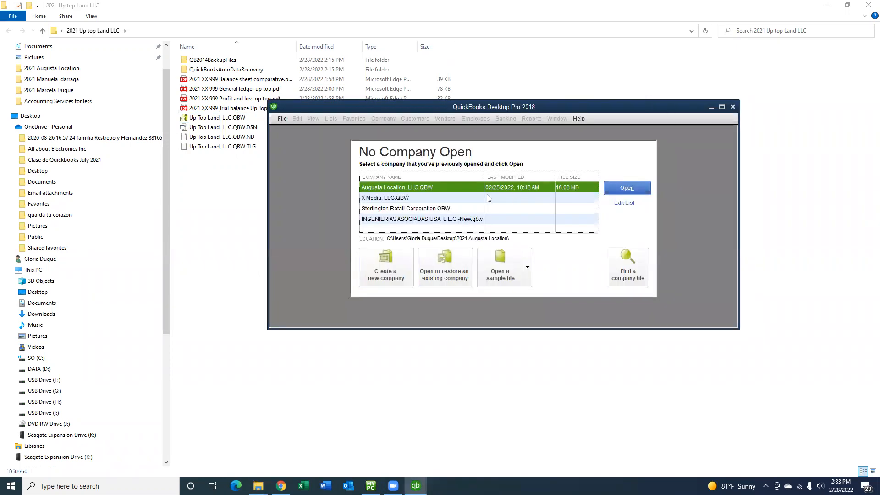
{"action": "left_click", "coordinate": [721, 107]}
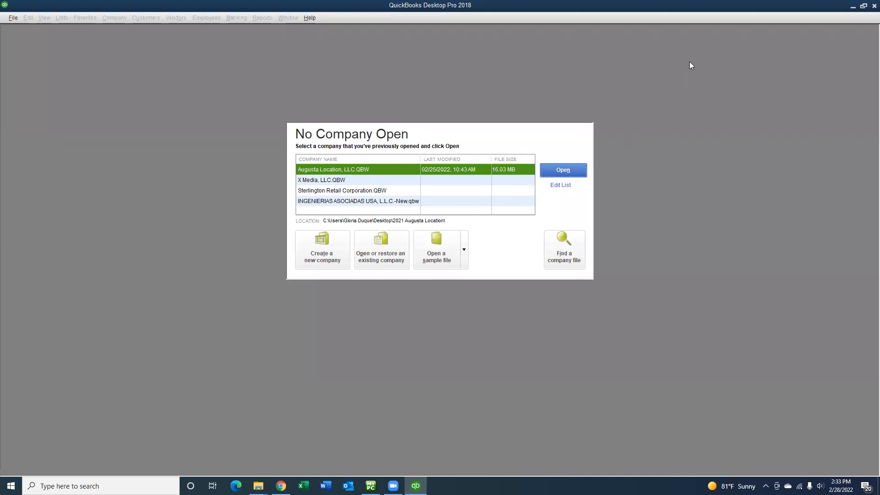
{"action": "left_click", "coordinate": [873, 5]}
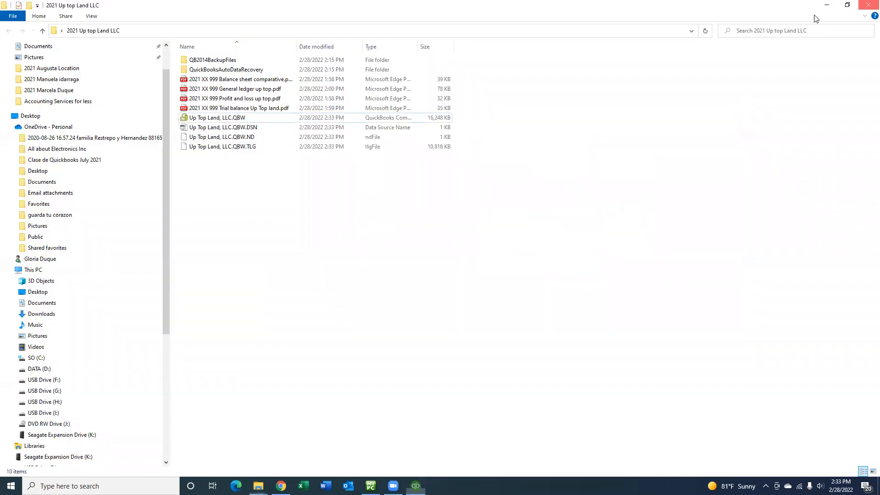
{"action": "double_click", "coordinate": [225, 120]}
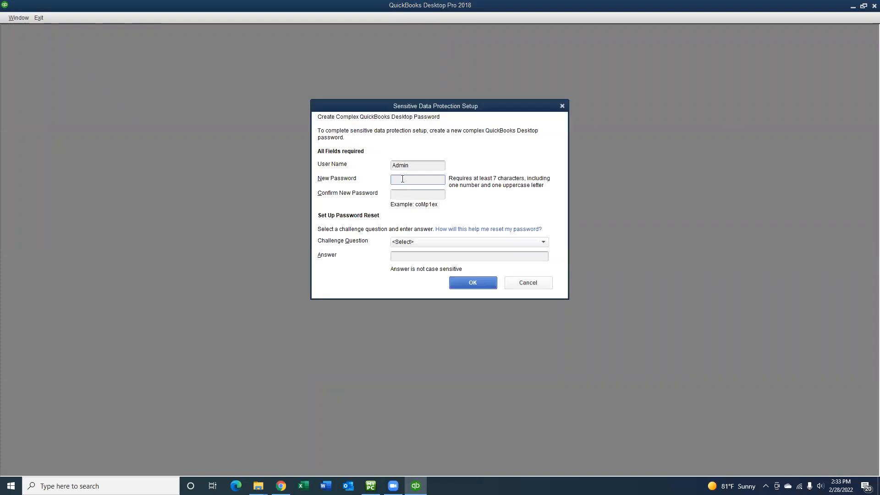
- Enter a new QuickBooks password for the Admin user and repeat it in the confirmation field
{"action": "type", "text": "***"}
{"action": "left_click", "coordinate": [413, 197]}
{"action": "type", "text": "****"}
- Choose "Name of oldest nephew" as the challenge question, enter its answer and try to submit the password setup
{"action": "left_click", "coordinate": [543, 246]}
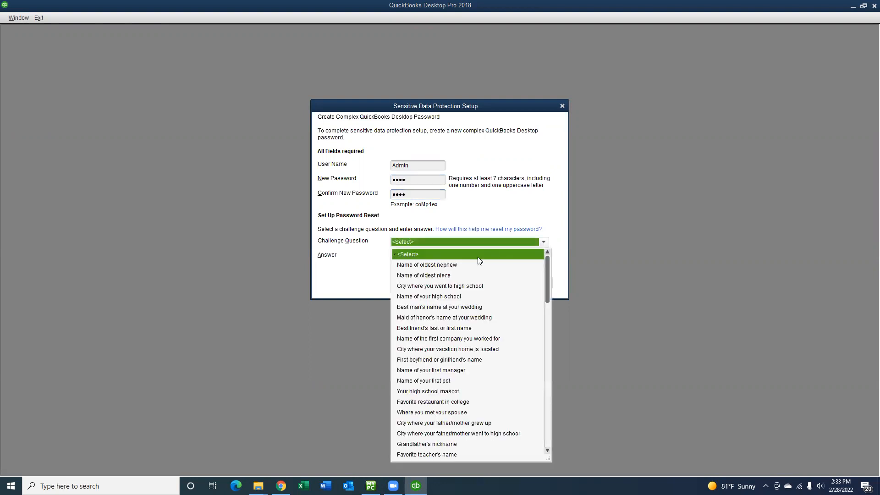
{"action": "left_click", "coordinate": [448, 267]}
{"action": "left_click", "coordinate": [435, 255]}
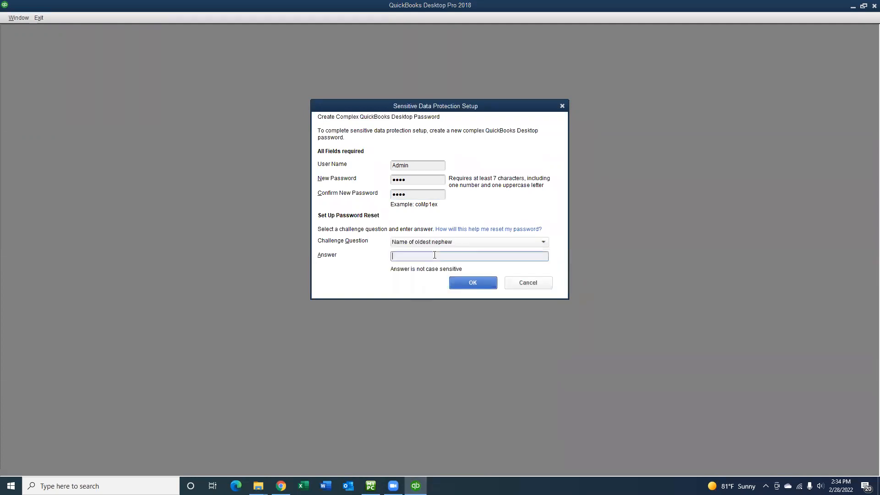
{"action": "type", "text": "*******"}
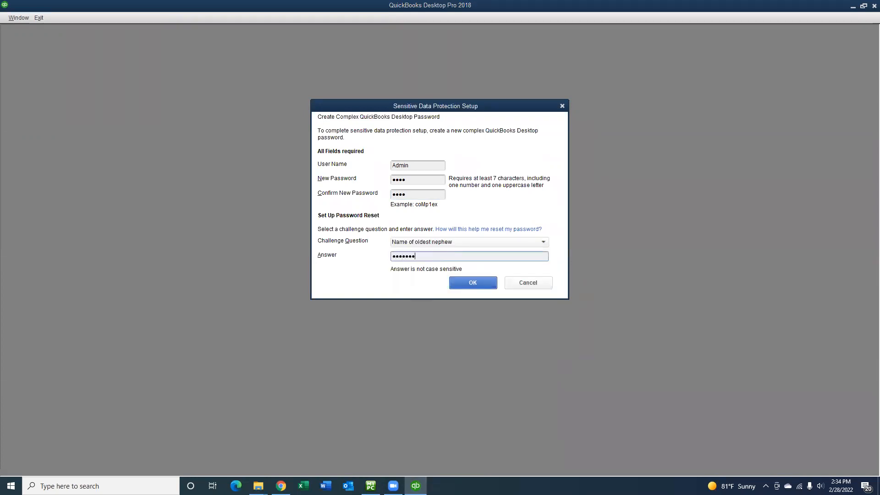
{"action": "left_click", "coordinate": [479, 283]}
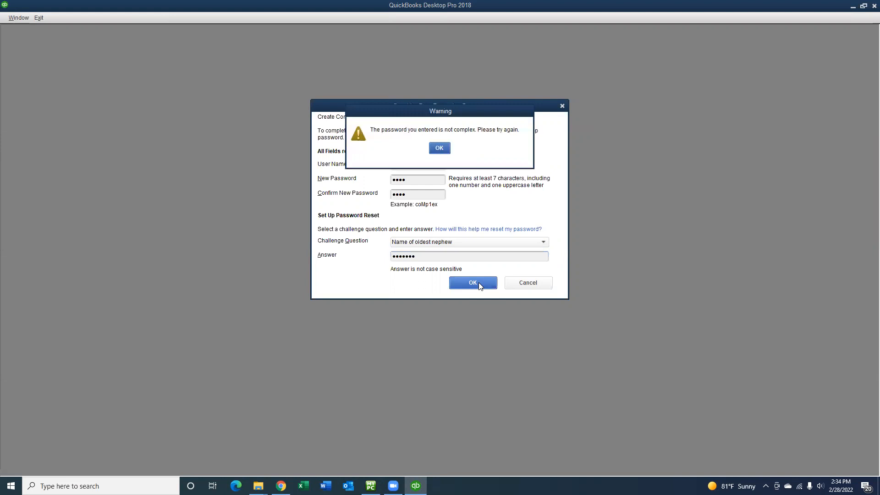
{"action": "left_click", "coordinate": [439, 148]}
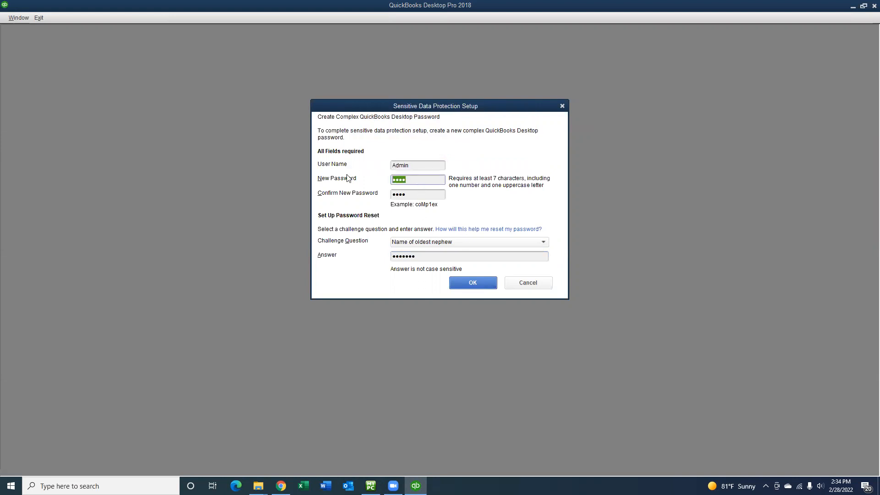
- Enter a complex new QuickBooks password for the Admin user, repeat it in the confirmation field and complete the sensitive data protection setup
{"action": "type", "text": "**********"}
{"action": "key", "text": "Tab"}
{"action": "type", "text": "********"}
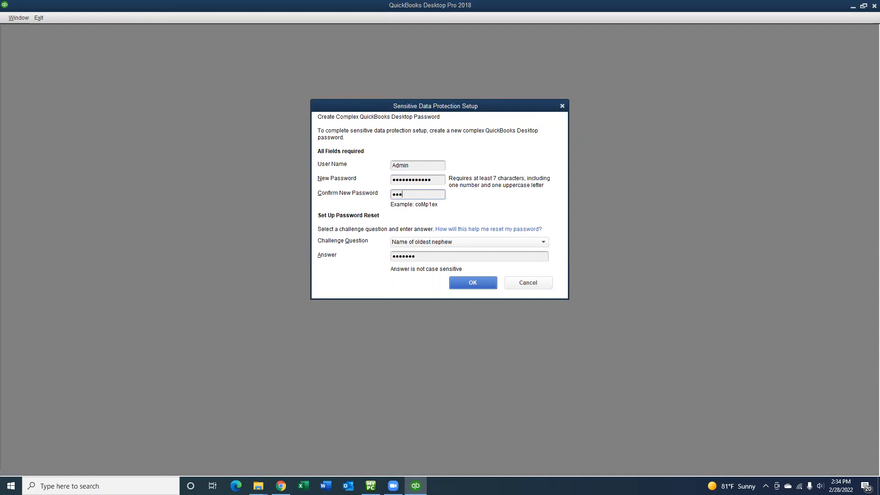
{"action": "type", "text": "****"}
{"action": "left_click", "coordinate": [470, 284]}
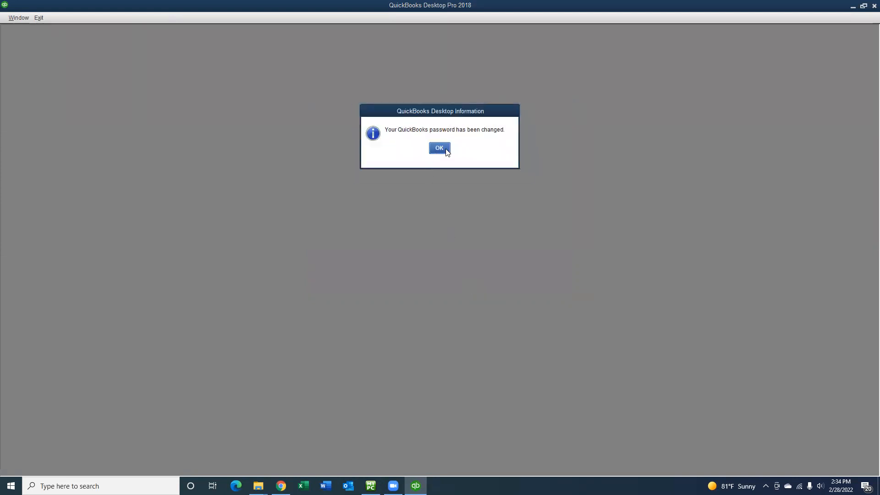
{"action": "left_click", "coordinate": [444, 148]}
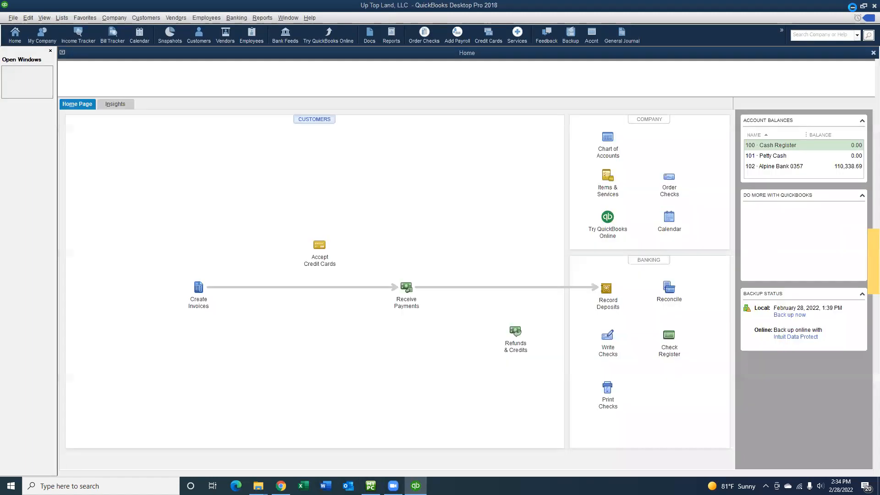
- Minimize QuickBooks and launch the CS QuickBooks Data Utility from the Programs folder
{"action": "left_click", "coordinate": [853, 9]}
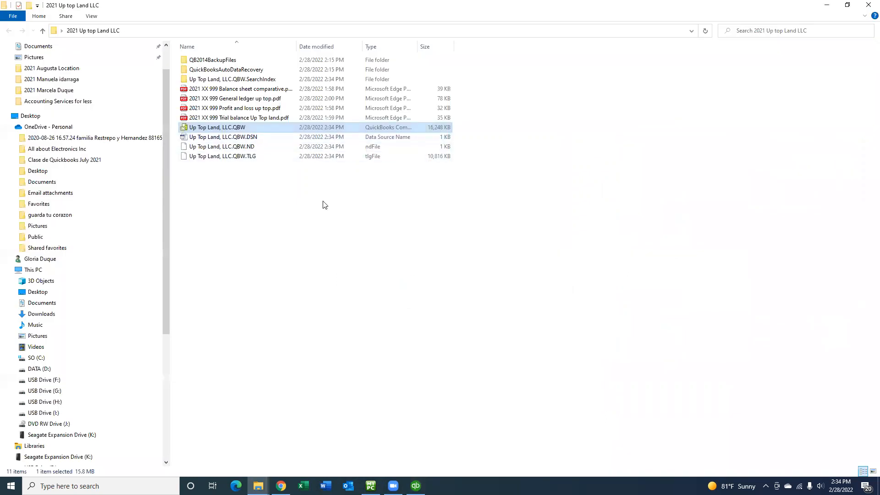
{"action": "mouse_move", "coordinate": [258, 485]}
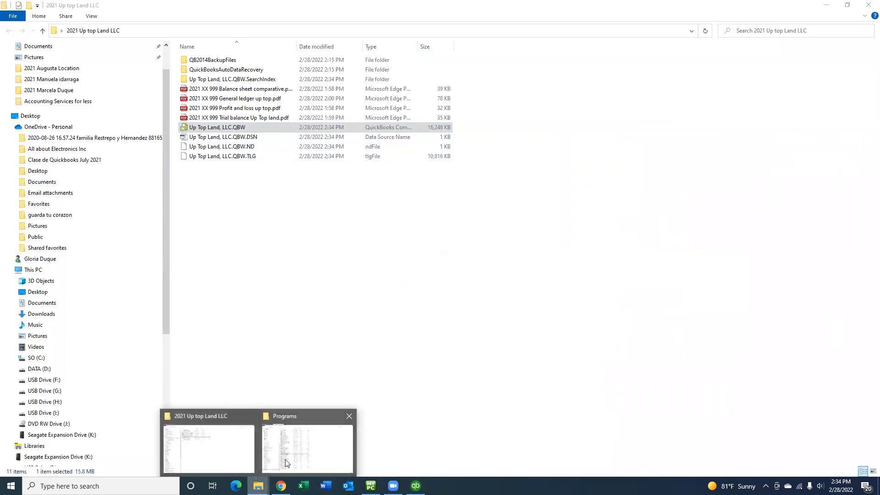
{"action": "left_click", "coordinate": [308, 456]}
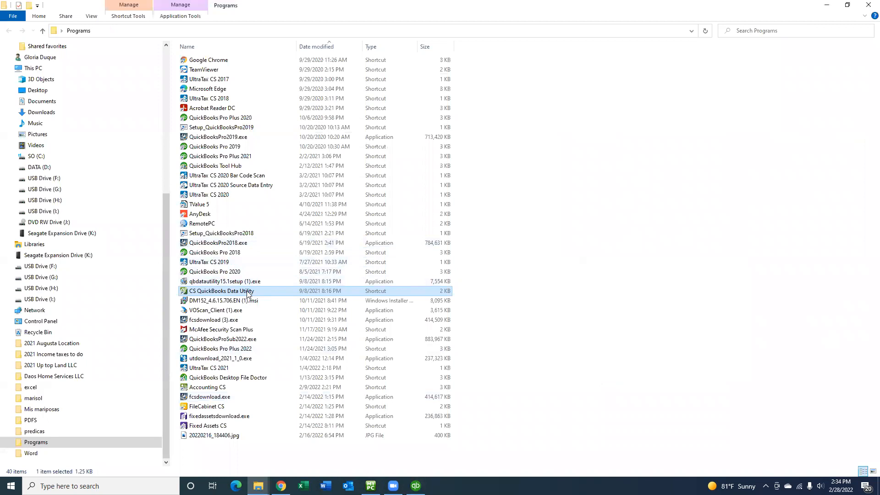
{"action": "double_click", "coordinate": [210, 293]}
- Check the company file and export folder paths, and export the 01/01/21 to 12/31/21 data to the 2021 Up top Land LLC folder
{"action": "left_click_drag", "start_coordinate": [512, 253], "coordinate": [539, 253]}
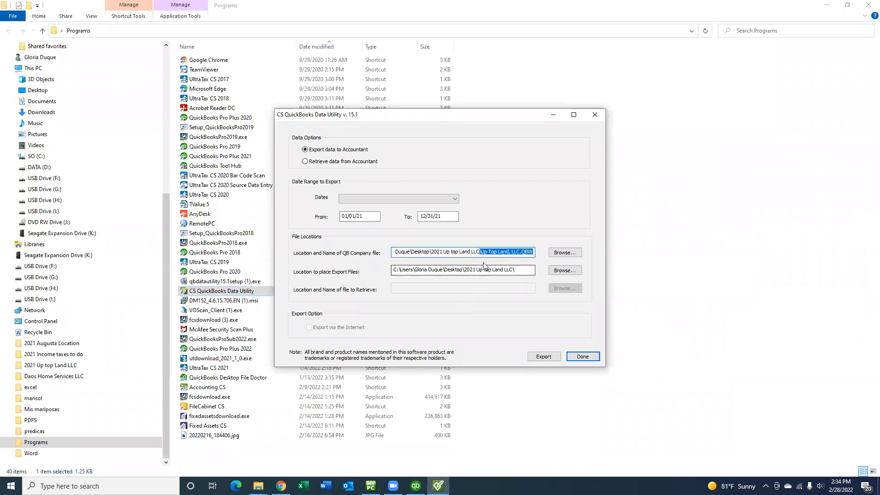
{"action": "left_click_drag", "start_coordinate": [483, 270], "coordinate": [545, 285]}
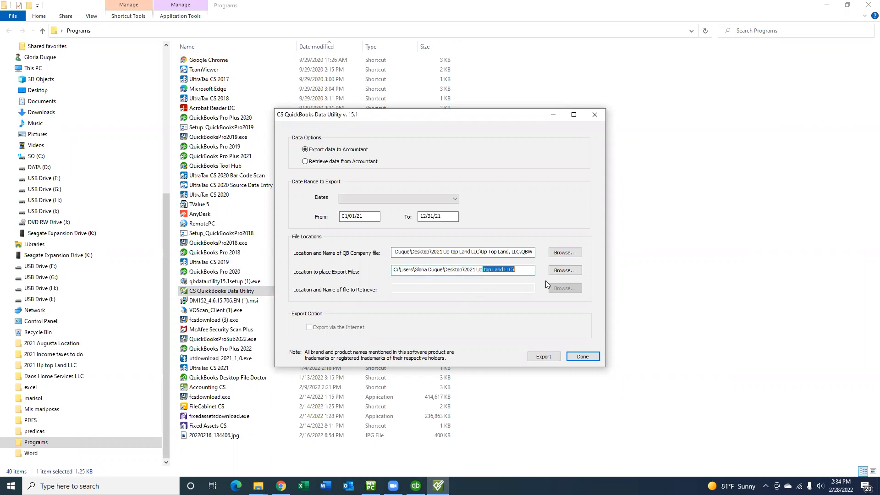
{"action": "left_click", "coordinate": [543, 357]}
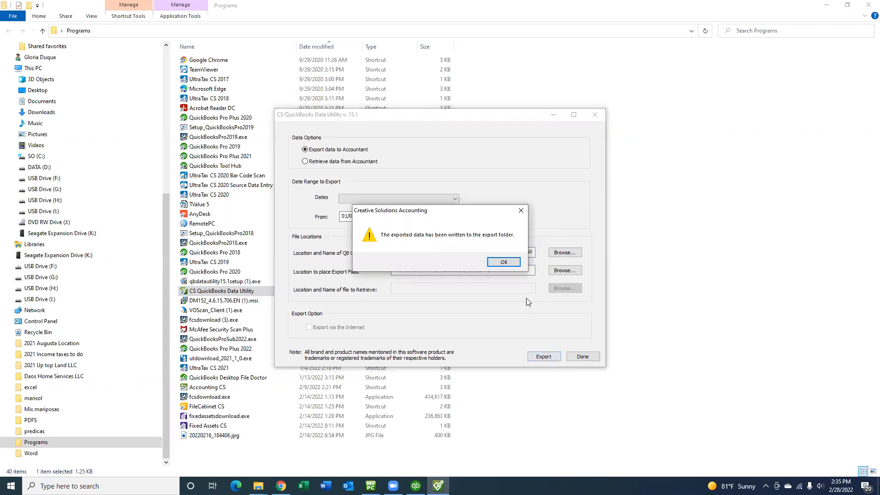
{"action": "left_click", "coordinate": [504, 262]}
- Switch to Chrome, open the Hixson, Marin, DeSanctis & Company portal in a new tab and log in with the saved credentials
{"action": "left_click", "coordinate": [281, 486]}
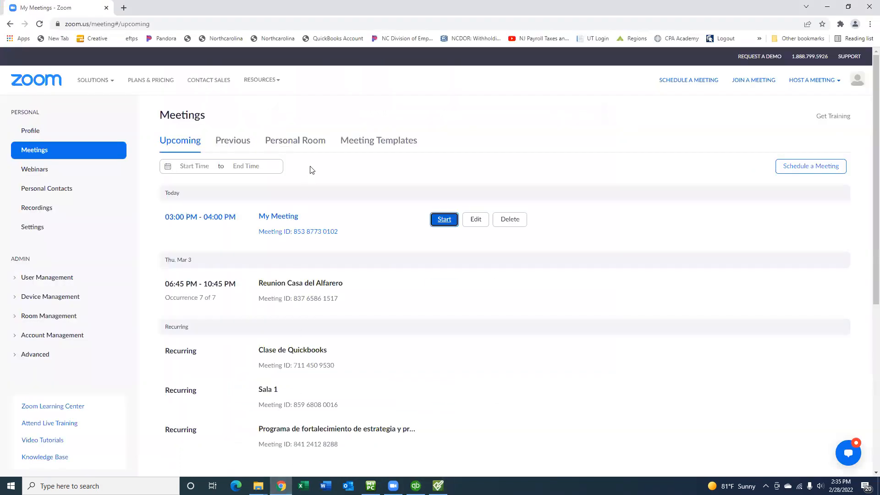
{"action": "left_click", "coordinate": [124, 8]}
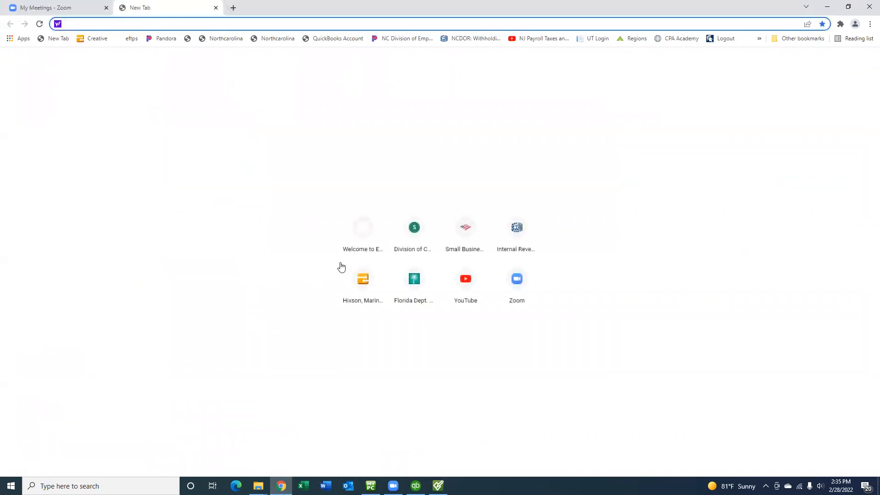
{"action": "left_click", "coordinate": [362, 279]}
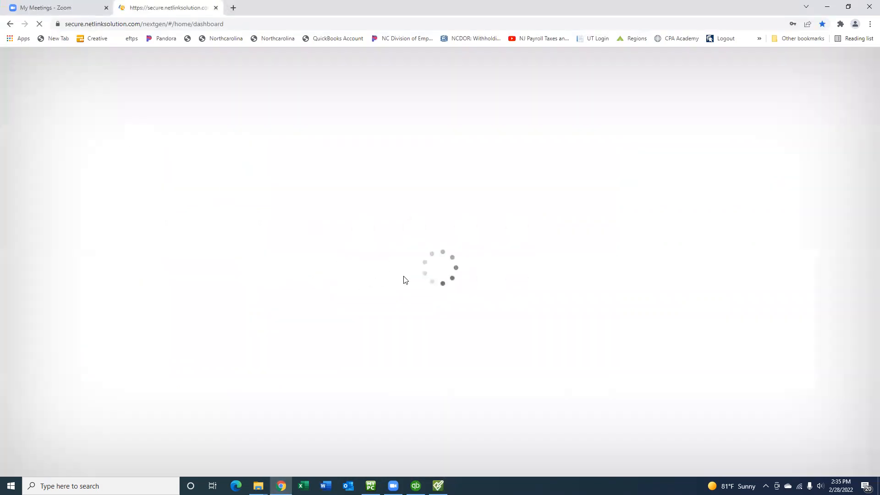
{"action": "left_click", "coordinate": [315, 356]}
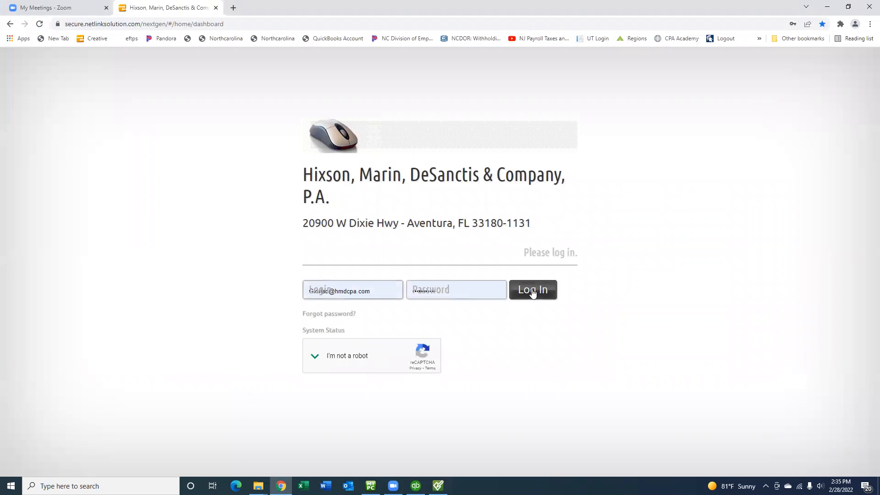
{"action": "left_click", "coordinate": [531, 290]}
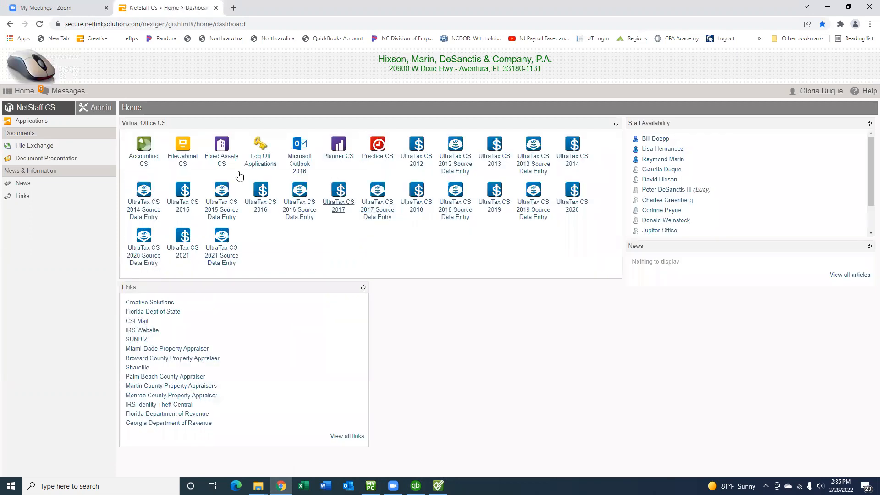
- Launch FileCabinet CS and Accounting CS from the Virtual Office CS dashboard, minimizing FileCabinet CS
{"action": "left_click", "coordinate": [145, 146]}
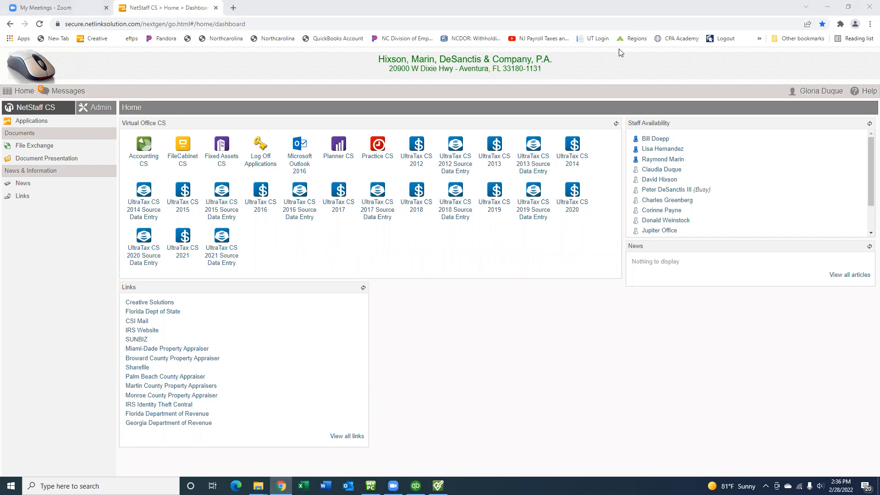
{"action": "left_click", "coordinate": [555, 323]}
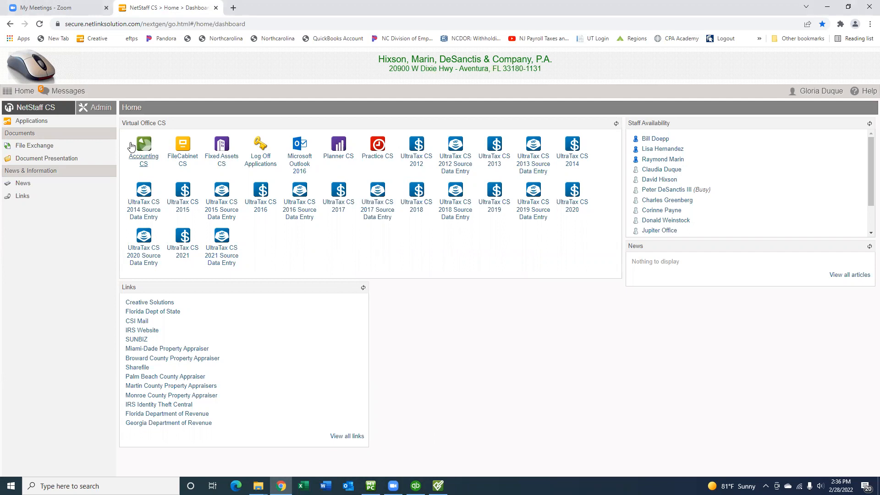
{"action": "left_click", "coordinate": [179, 147]}
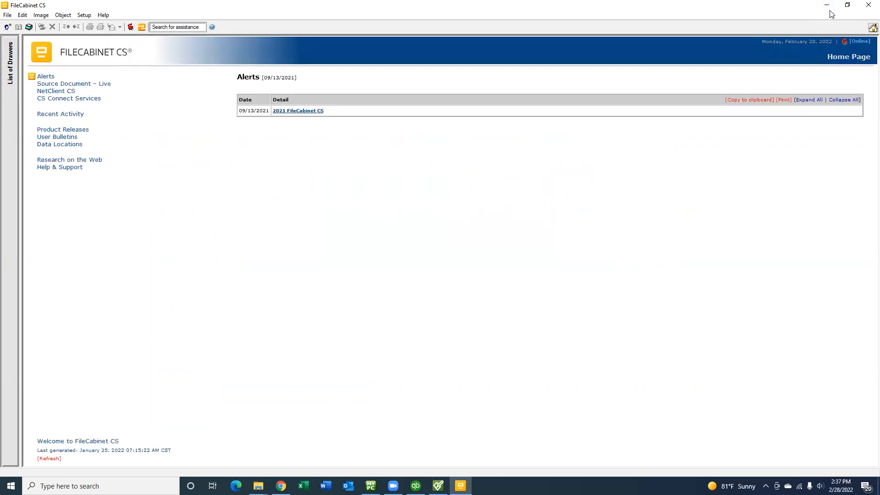
{"action": "left_click", "coordinate": [828, 6]}
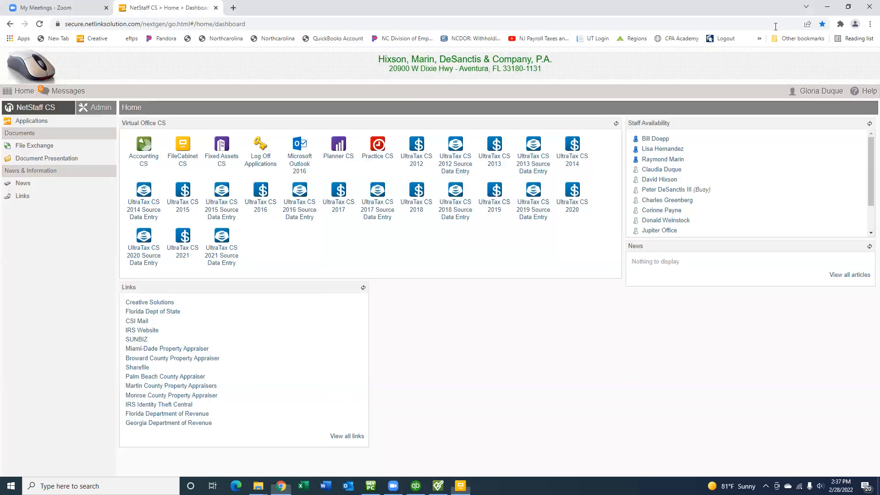
{"action": "left_click", "coordinate": [149, 148]}
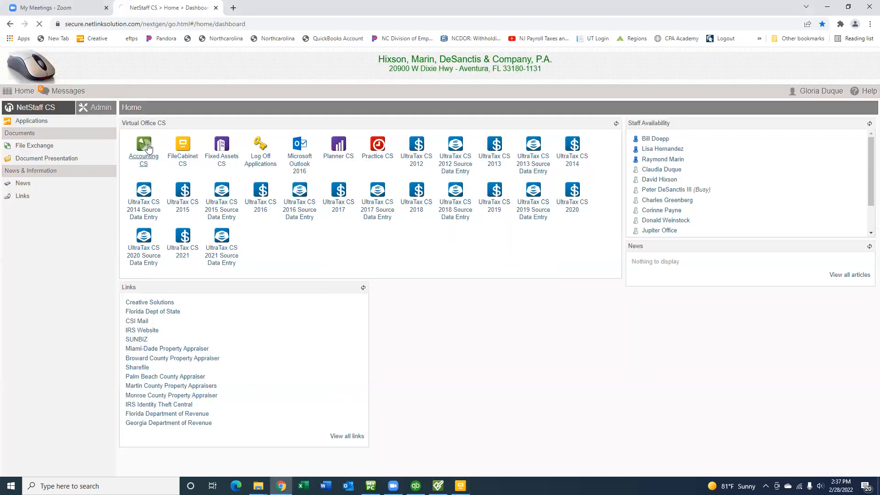
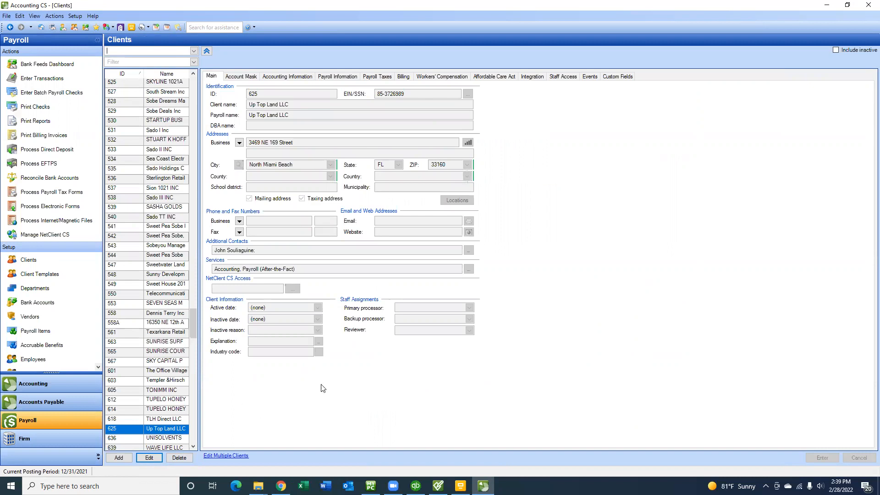
- Check the net income/loss of Up Top Land LLC in Enter Transactions and start a Client Data import
{"action": "left_click", "coordinate": [47, 78]}
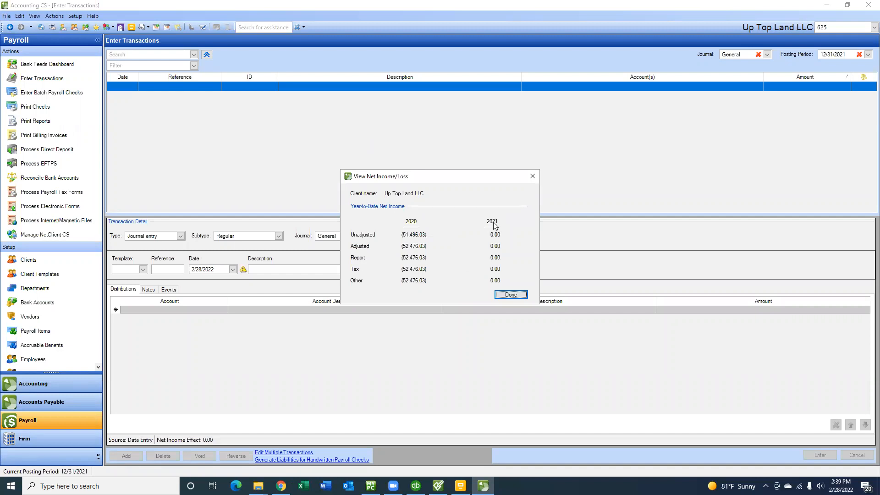
{"action": "left_click", "coordinate": [506, 295]}
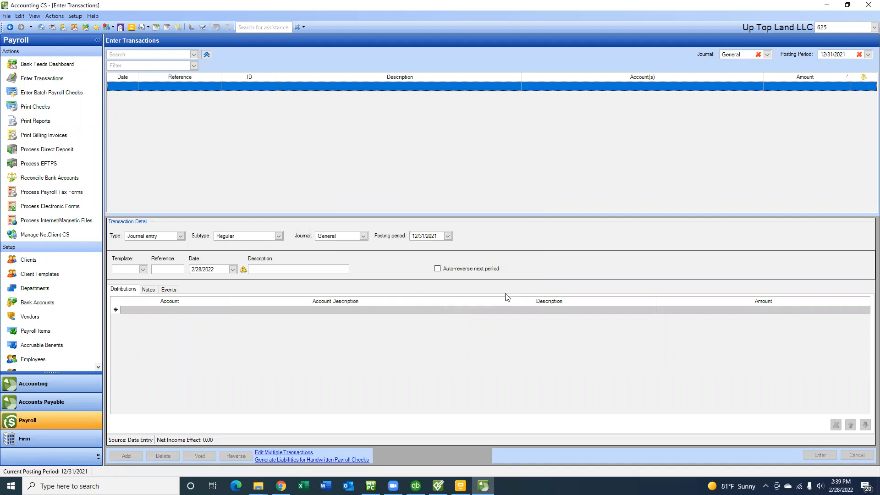
{"action": "left_click", "coordinate": [7, 16]}
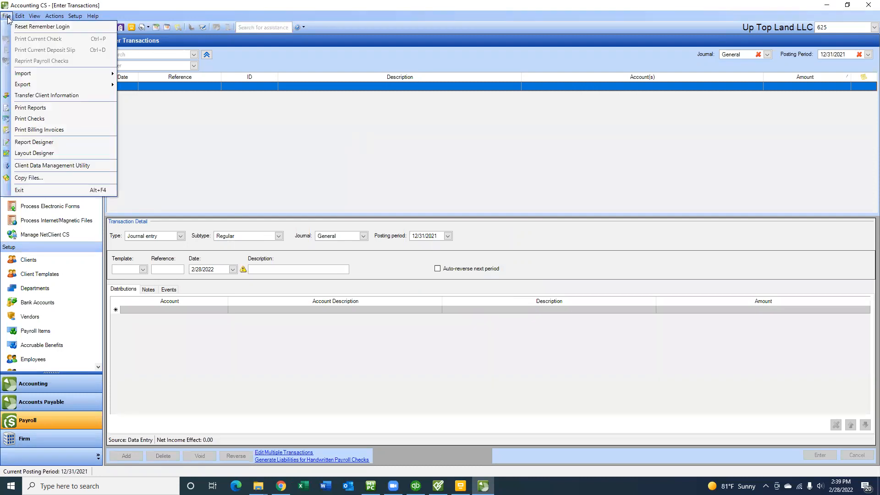
{"action": "mouse_move", "coordinate": [33, 75]}
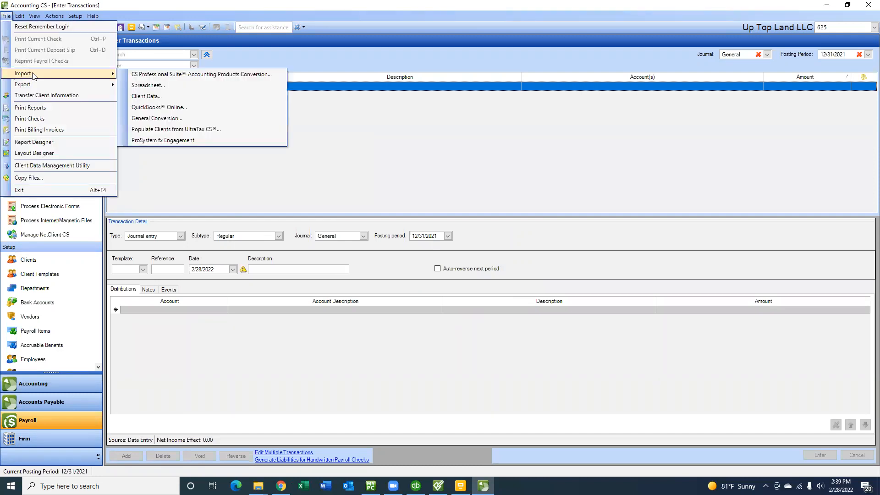
{"action": "left_click", "coordinate": [154, 98]}
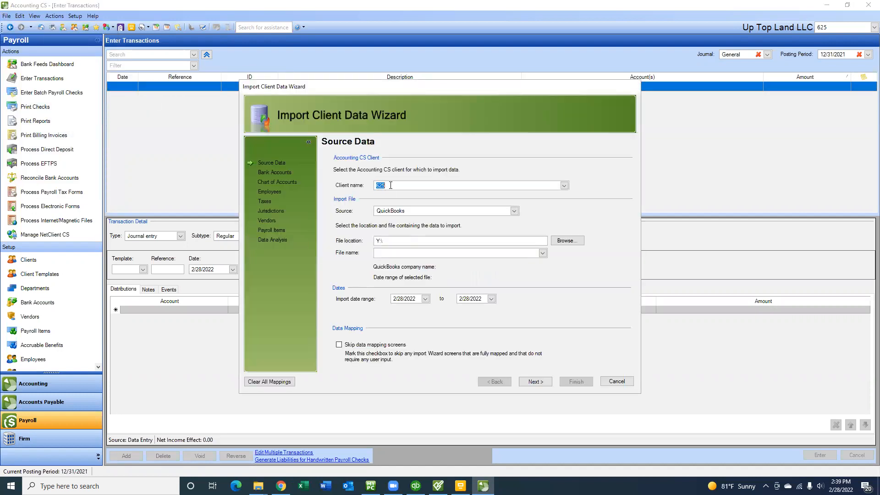
- Set the import location to the desktop folder 2021 Up top Land LLC on C$ (V:) and choose the CSExport from 01-01-21 to 12-31-21 file
{"action": "left_click", "coordinate": [390, 185]}
{"action": "left_click", "coordinate": [566, 242]}
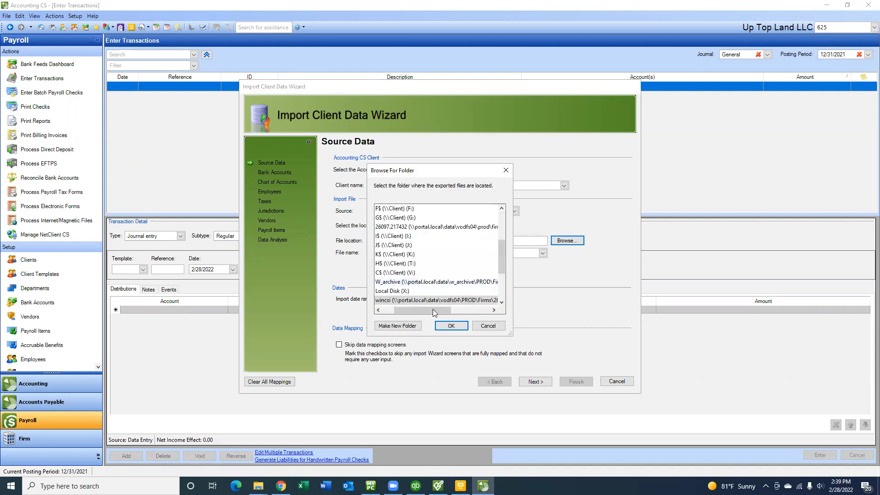
{"action": "left_click", "coordinate": [394, 274]}
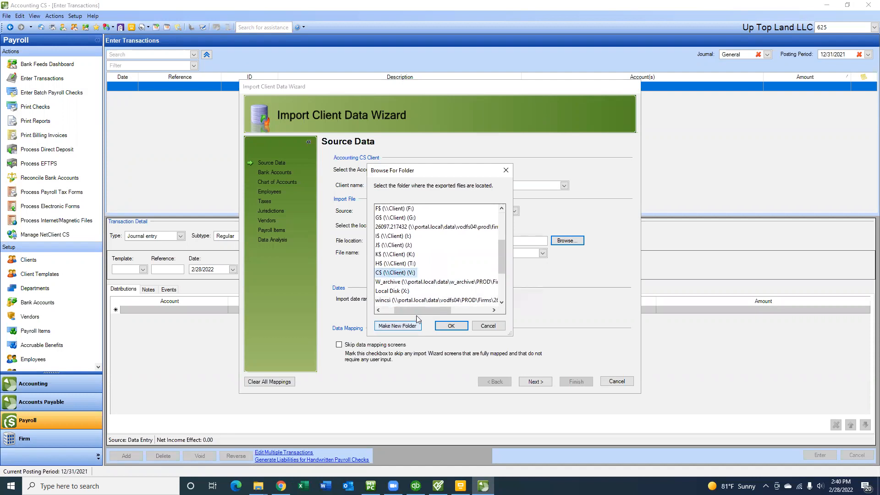
{"action": "left_click_drag", "start_coordinate": [408, 310], "coordinate": [385, 306]}
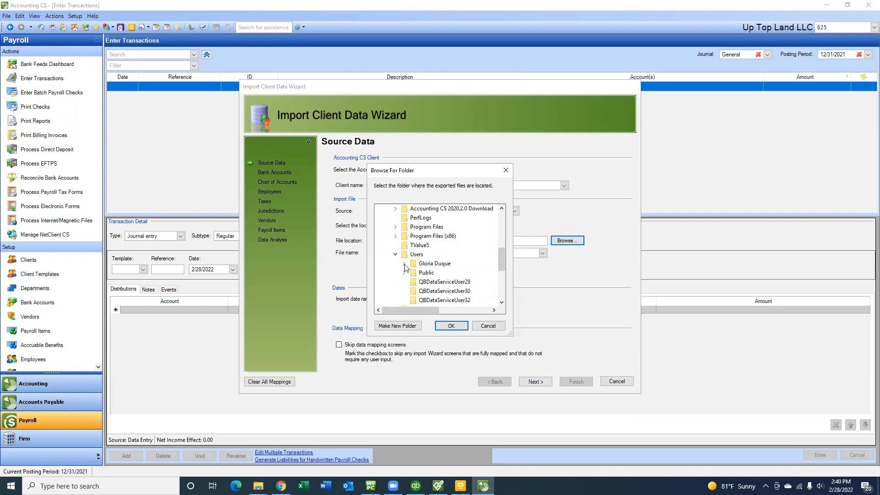
{"action": "left_click", "coordinate": [404, 264]}
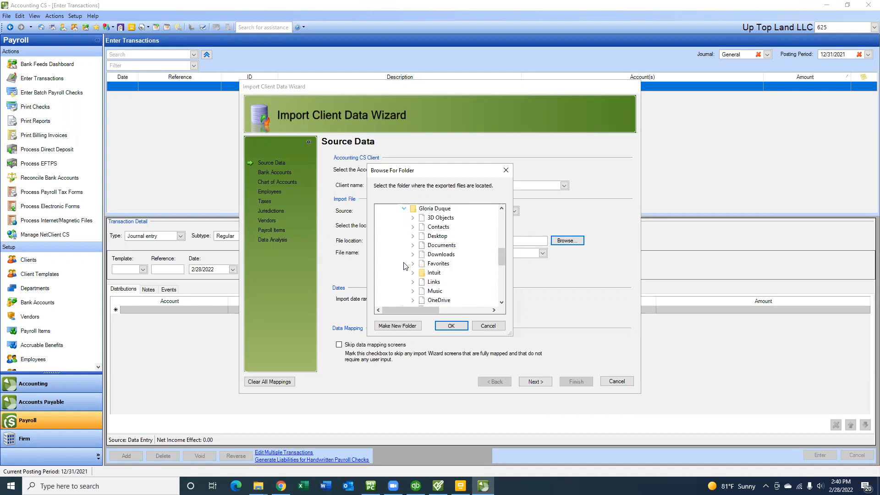
{"action": "left_click", "coordinate": [414, 236]}
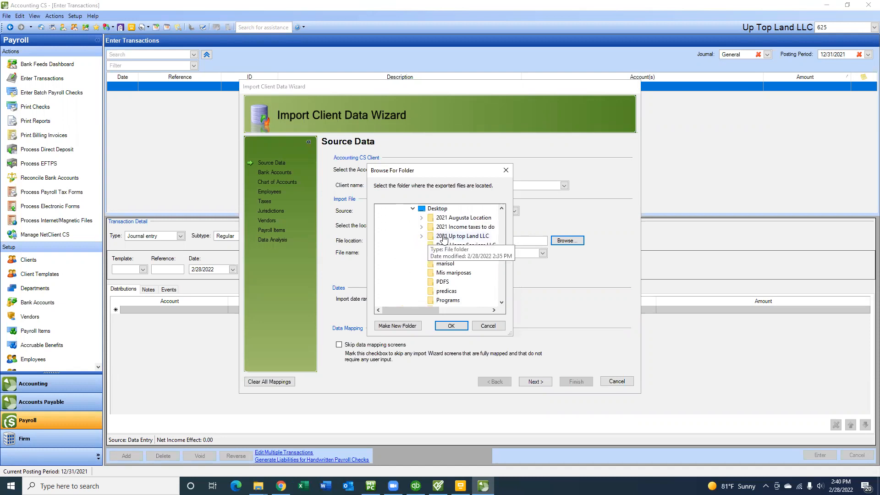
{"action": "left_click", "coordinate": [444, 237]}
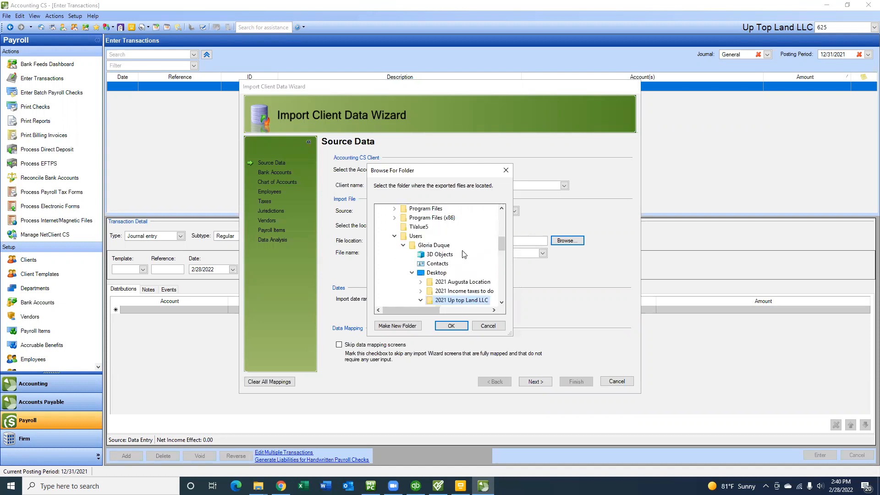
{"action": "left_click", "coordinate": [449, 327]}
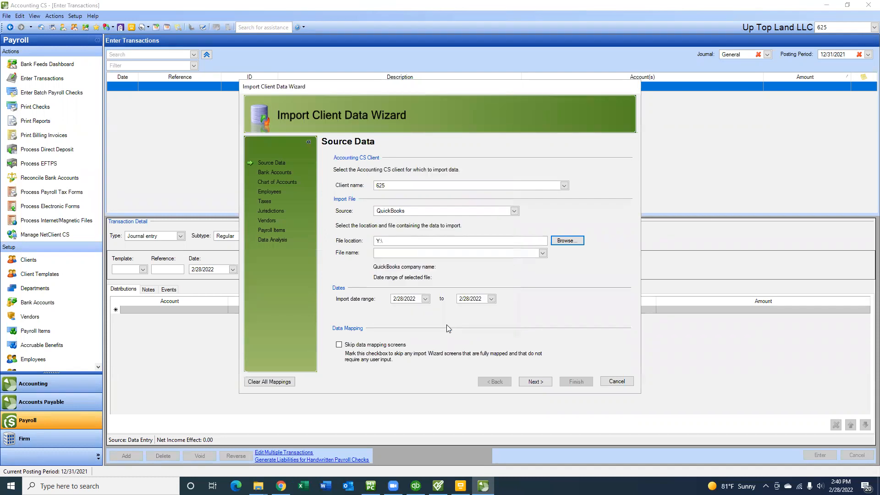
{"action": "left_click", "coordinate": [542, 253]}
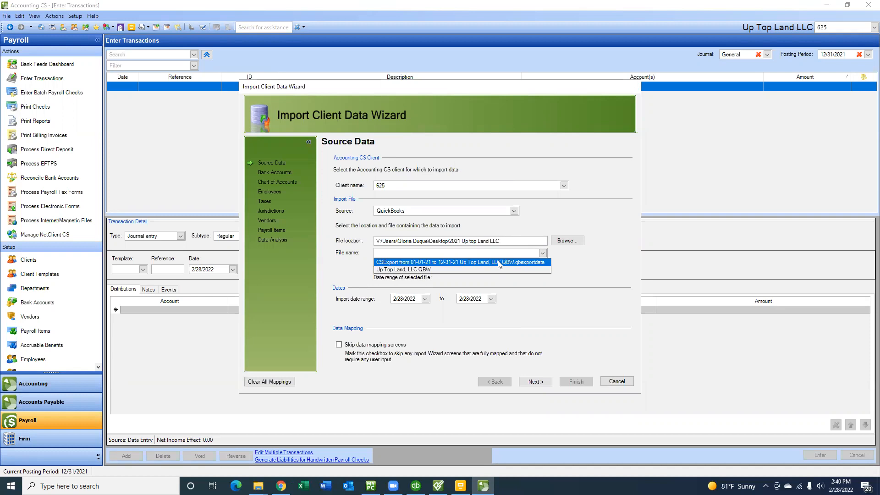
{"action": "left_click", "coordinate": [498, 262]}
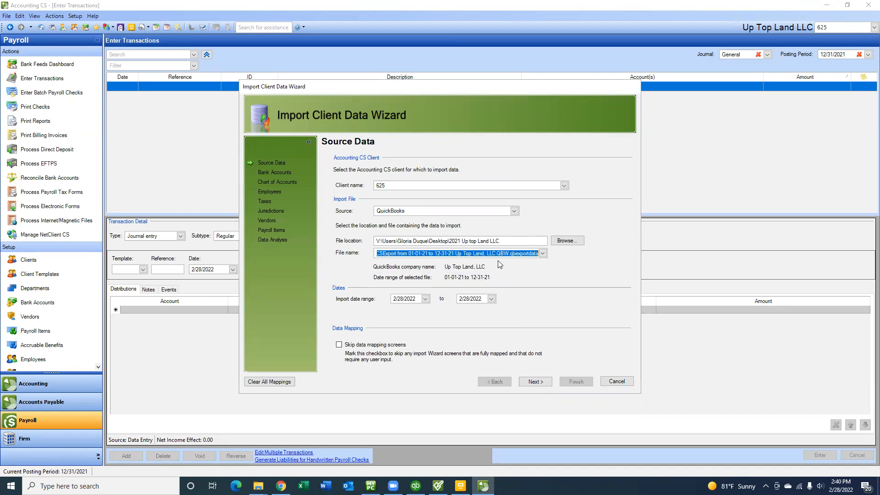
- Set the import date range to 1/1/2021 through 12/31/2021 and proceed to the bank account mapping
{"action": "left_click", "coordinate": [415, 298]}
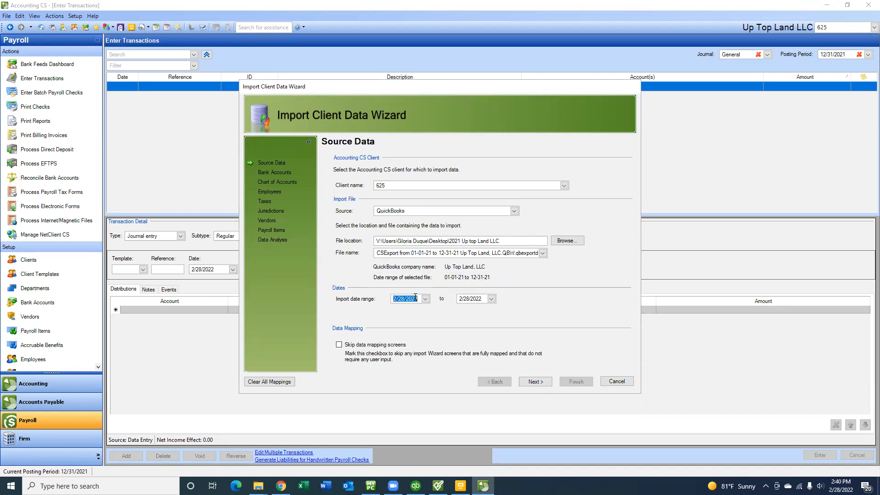
{"action": "type", "text": "1/1/2021"}
{"action": "key", "text": "Tab"}
{"action": "type", "text": "12/31/2021"}
{"action": "key", "text": "Tab"}
{"action": "left_click", "coordinate": [540, 381]}
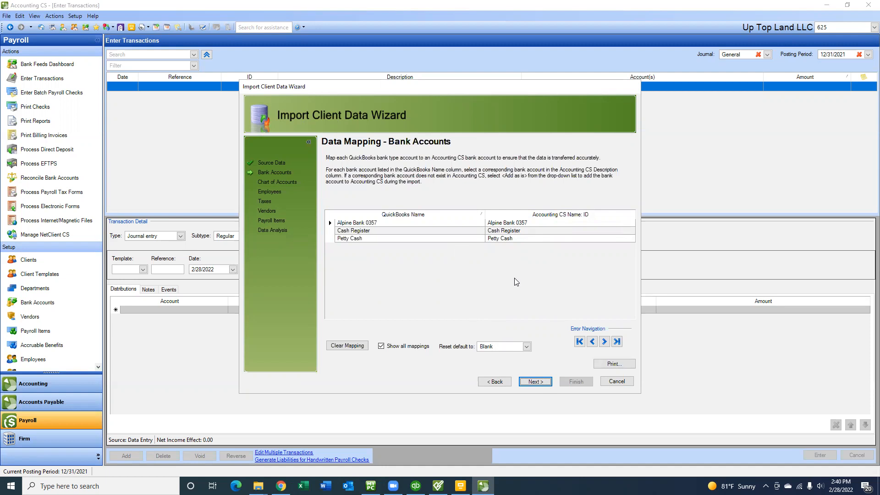
- Reset the default bank account mapping to Add as is and proceed to the chart of accounts mapping
{"action": "left_click", "coordinate": [527, 347]}
{"action": "left_click", "coordinate": [495, 357]}
{"action": "left_click", "coordinate": [533, 383]}
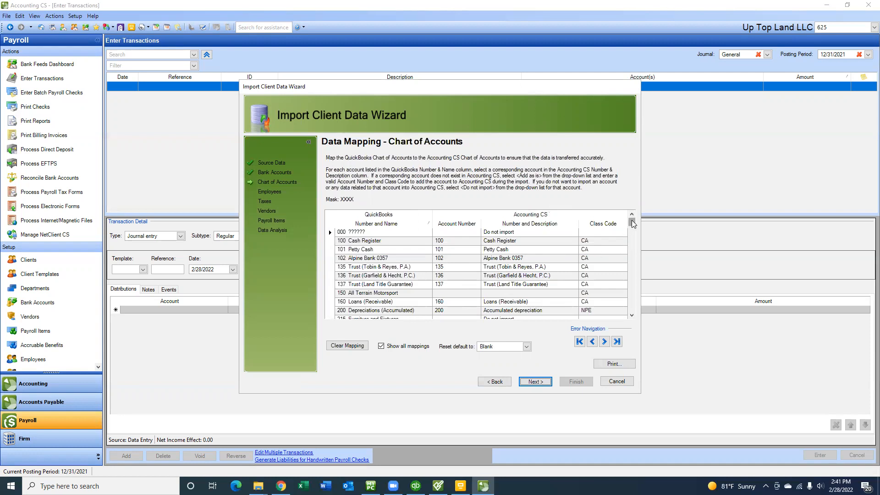
- Reset the default chart of accounts mapping to Add as is, review the accounts and try to proceed
{"action": "left_click", "coordinate": [526, 346]}
{"action": "left_click", "coordinate": [490, 355]}
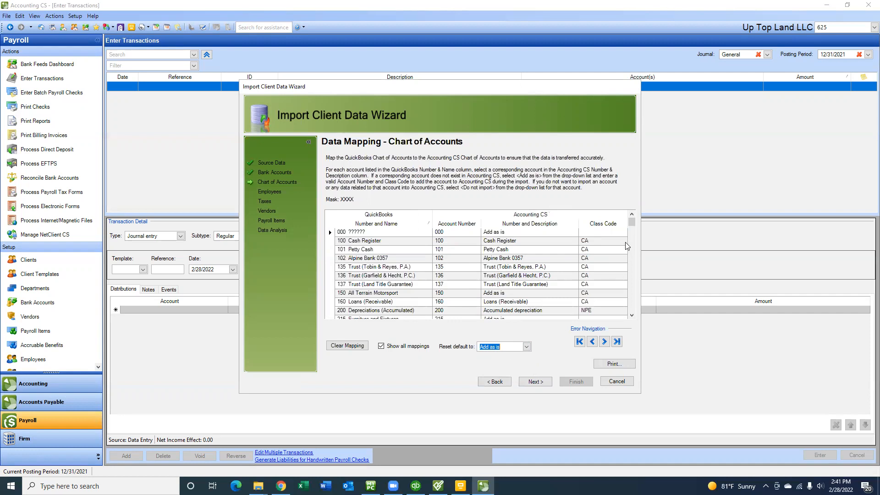
{"action": "left_click_drag", "start_coordinate": [631, 224], "coordinate": [633, 316]}
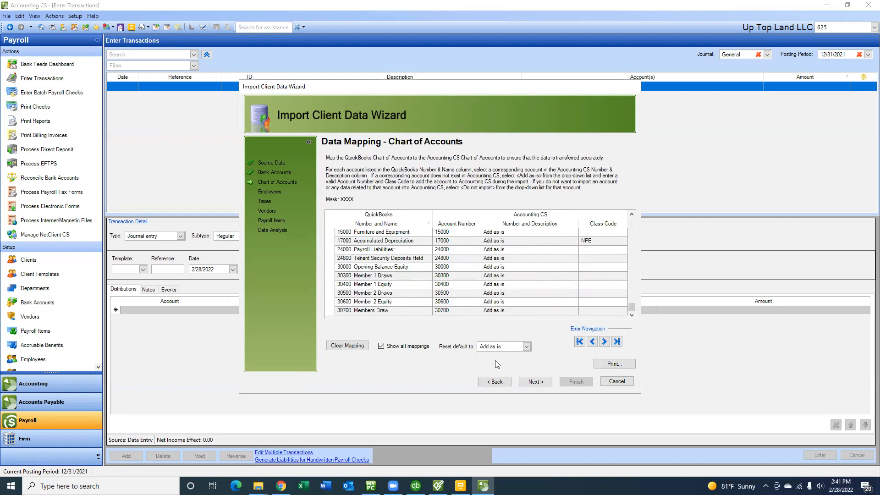
{"action": "left_click", "coordinate": [534, 384]}
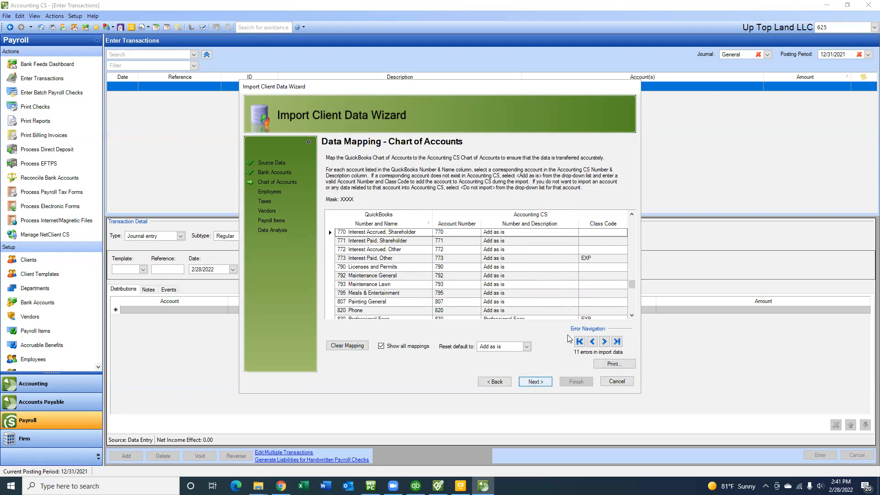
- Map the flagged 000 ?????? account to Do not import with class code CA
{"action": "left_click_drag", "start_coordinate": [632, 285], "coordinate": [631, 210]}
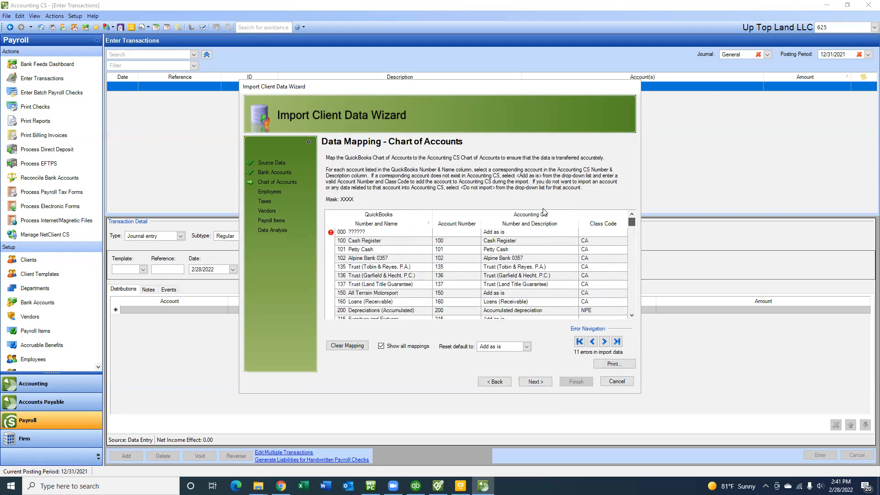
{"action": "mouse_move", "coordinate": [330, 234]}
{"action": "left_click", "coordinate": [519, 234]}
{"action": "type", "text": "Do not import"}
{"action": "key", "text": "Tab"}
{"action": "type", "text": "CA"}
{"action": "left_click", "coordinate": [513, 266]}
- Map accounts 15000 Furniture and Equipment, 17000 Accumulated Depreciation, 24000 Payroll Liabilities and 24800 Tenant Security Deposits Held to Do not import
{"action": "left_click_drag", "start_coordinate": [631, 222], "coordinate": [627, 315]}
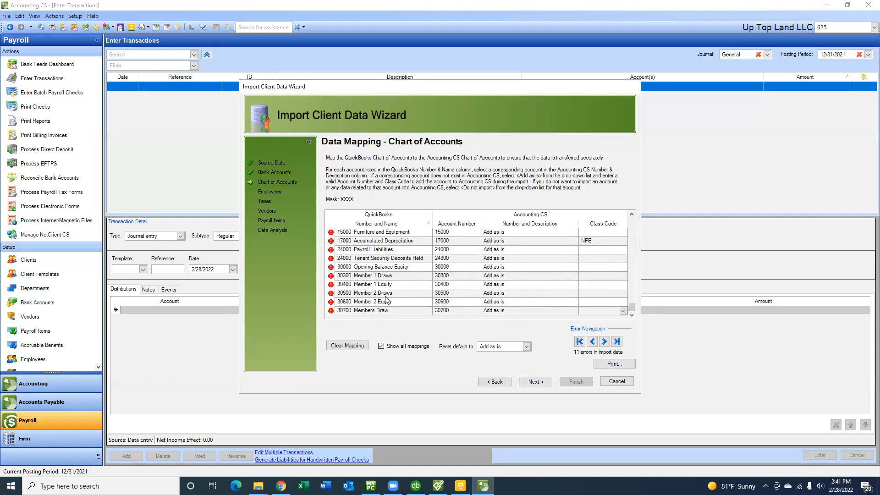
{"action": "left_click", "coordinate": [631, 299]}
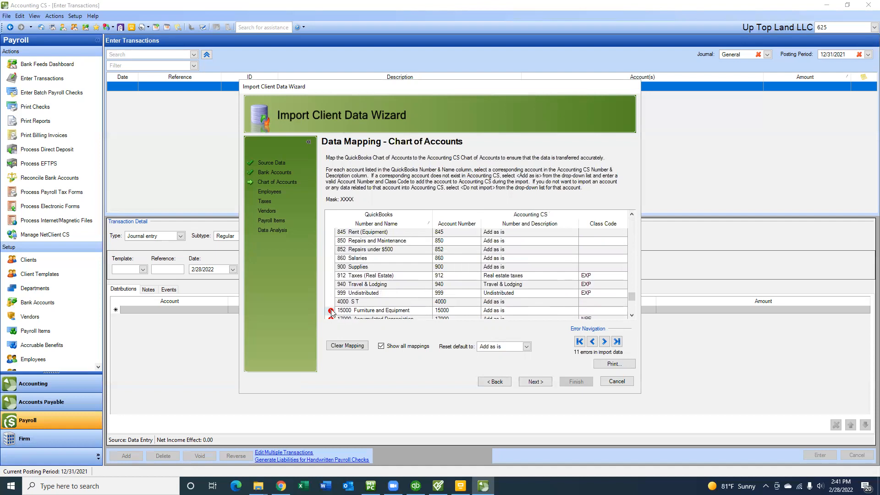
{"action": "mouse_move", "coordinate": [331, 312]}
{"action": "left_click", "coordinate": [541, 301]}
{"action": "left_click", "coordinate": [541, 308]}
{"action": "type", "text": "Do"}
{"action": "key", "text": "Return"}
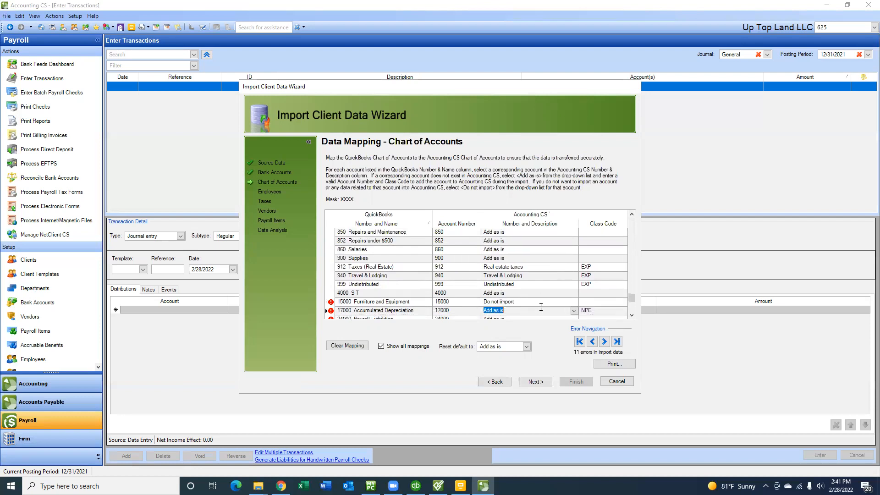
{"action": "type", "text": "Do not import"}
{"action": "key", "text": "Return"}
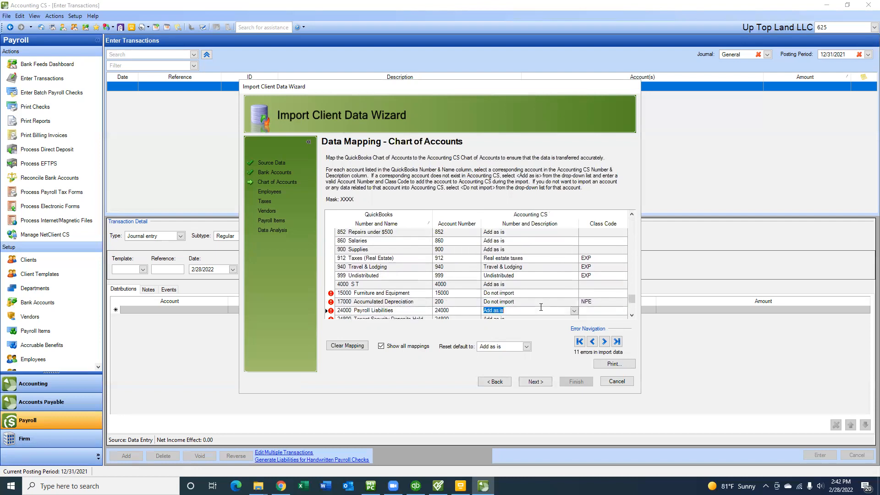
{"action": "type", "text": "Do not import"}
{"action": "key", "text": "Return"}
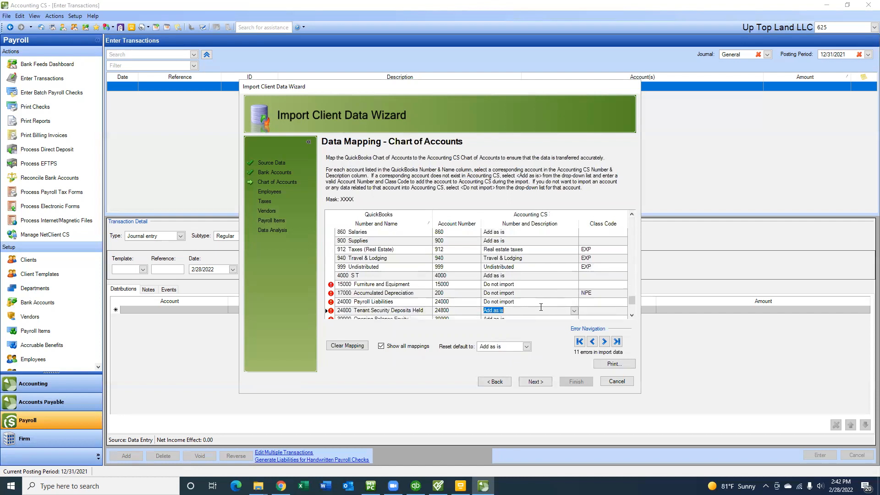
{"action": "type", "text": "Do not import"}
{"action": "key", "text": "Return"}
- Map the equity and draw accounts from 30000 Opening Balance Equity through 30700 Members Draw to Do not import and proceed to the employee mapping
{"action": "type", "text": "D"}
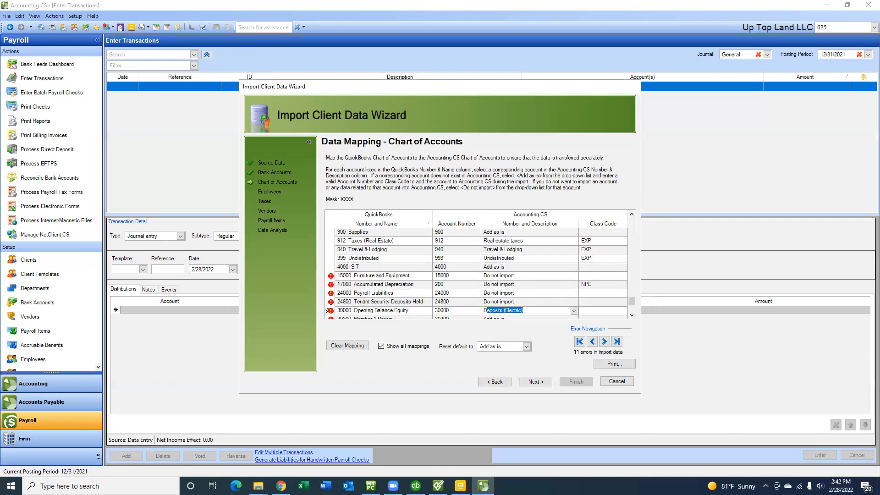
{"action": "type", "text": "o not import"}
{"action": "key", "text": "Return"}
{"action": "type", "text": "Do"}
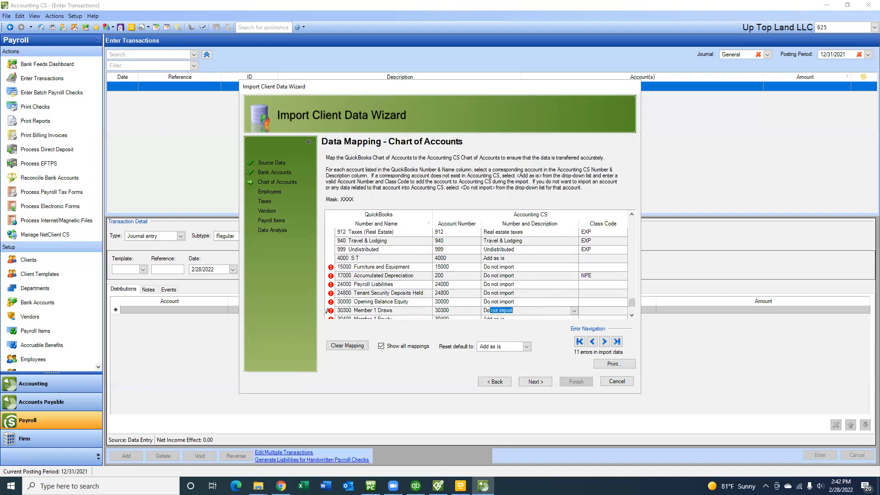
{"action": "key", "text": "Return"}
{"action": "type", "text": "Do not import"}
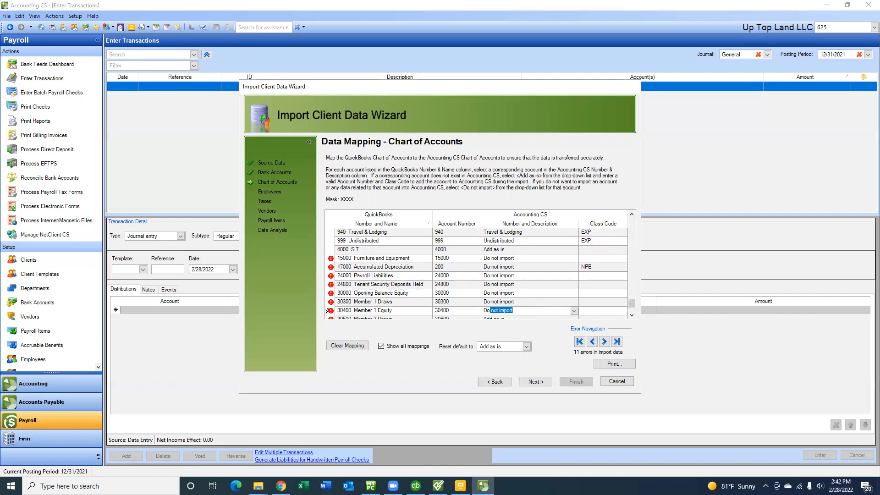
{"action": "key", "text": "Return"}
{"action": "type", "text": "D"}
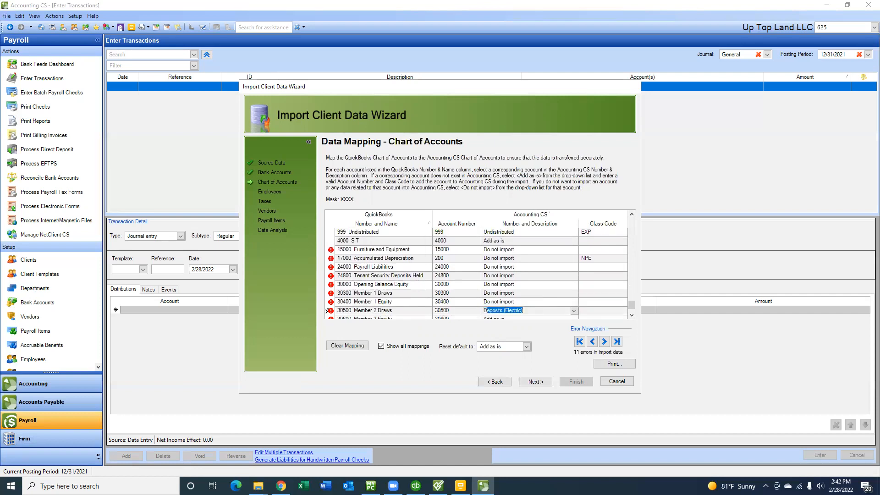
{"action": "type", "text": "o not import"}
{"action": "key", "text": "Return"}
{"action": "type", "text": "Do"}
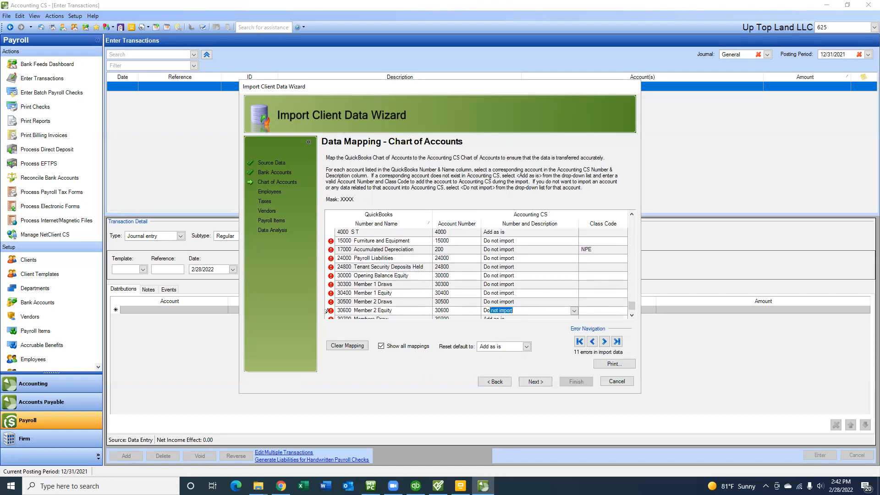
{"action": "key", "text": "Return"}
{"action": "type", "text": "Do not import"}
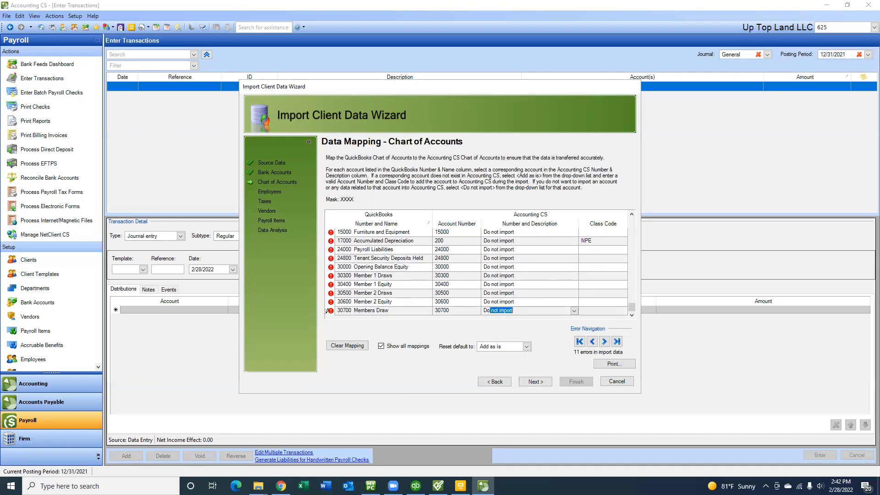
{"action": "left_click", "coordinate": [536, 381]}
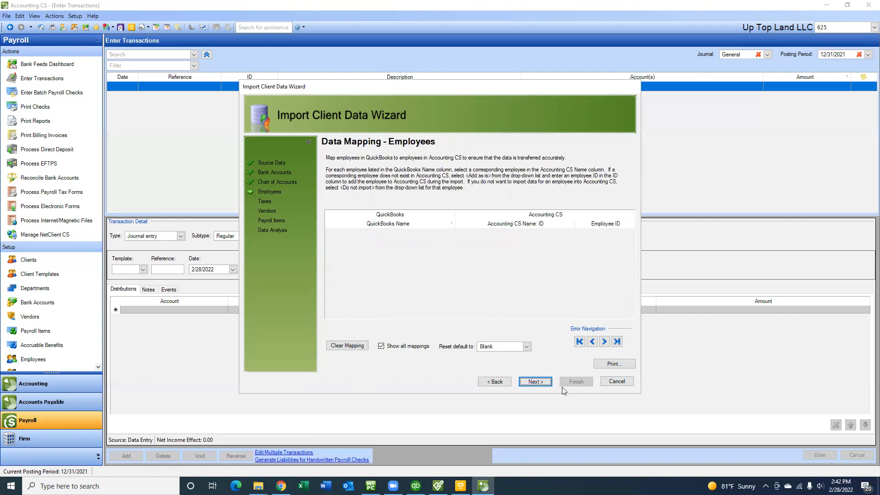
- Reset the default employee mapping to Do not import and proceed to the tax mapping
{"action": "left_click", "coordinate": [526, 347]}
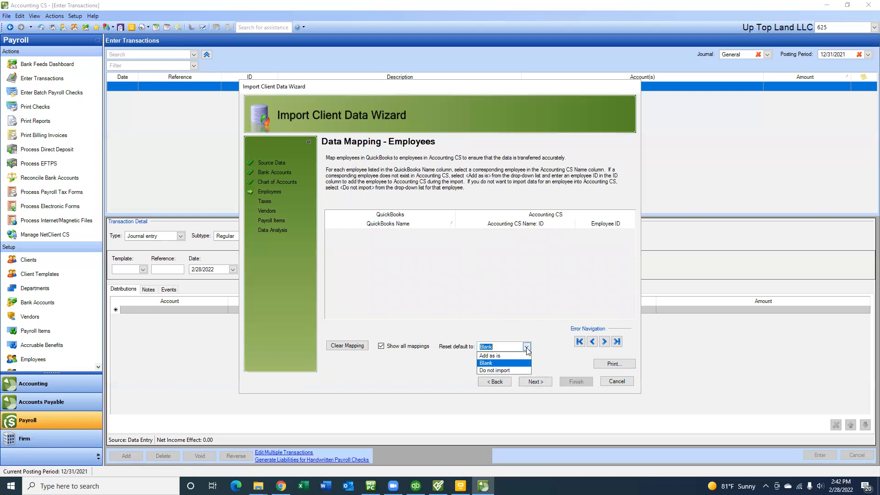
{"action": "left_click", "coordinate": [517, 369]}
{"action": "left_click", "coordinate": [534, 382]}
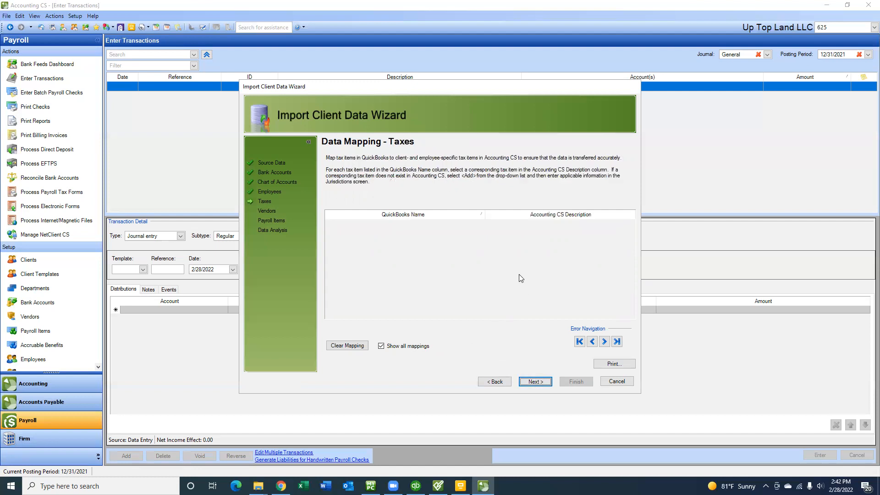
- Proceed through the taxes, vendors and payroll items mappings without changes and finish the client data import
{"action": "left_click", "coordinate": [536, 382]}
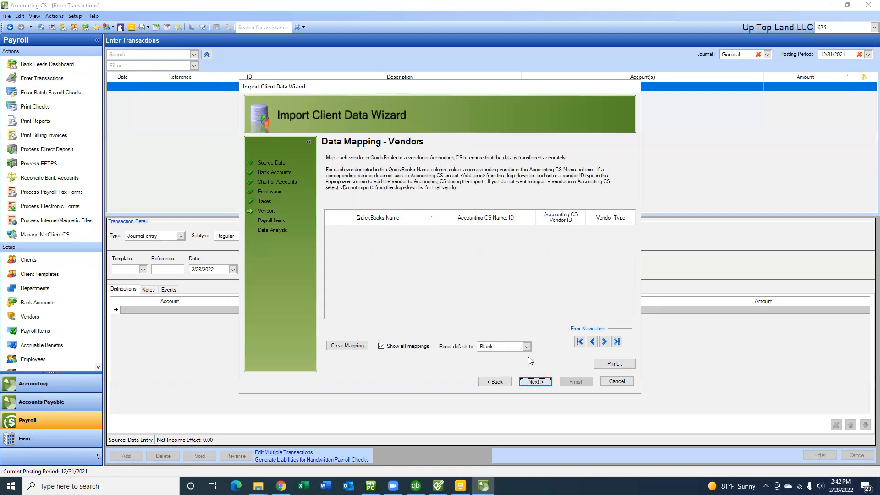
{"action": "left_click", "coordinate": [536, 383]}
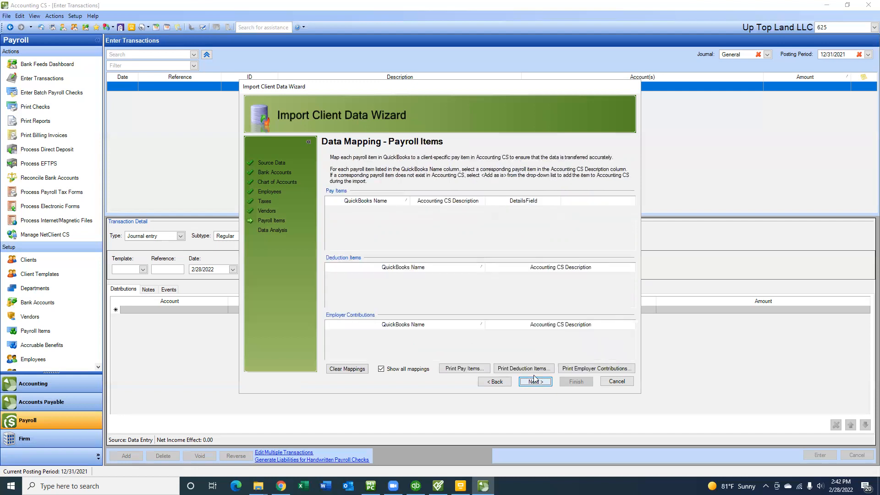
{"action": "left_click", "coordinate": [543, 382]}
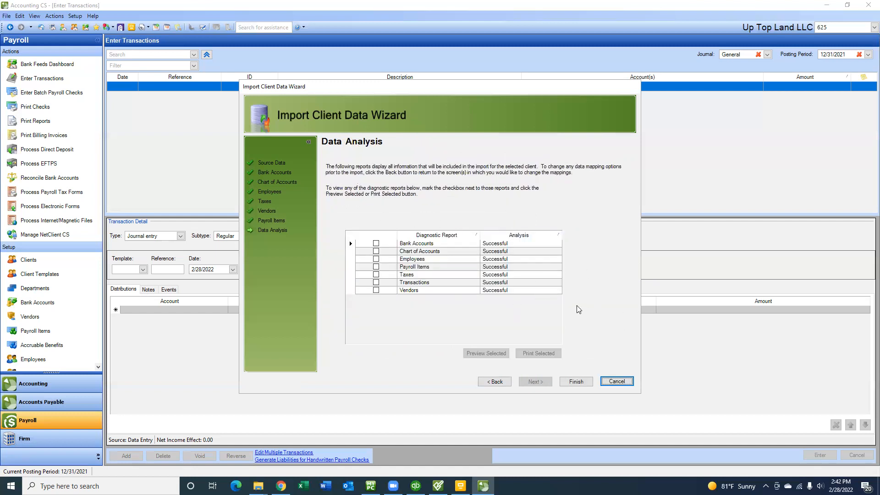
{"action": "left_click", "coordinate": [576, 383]}
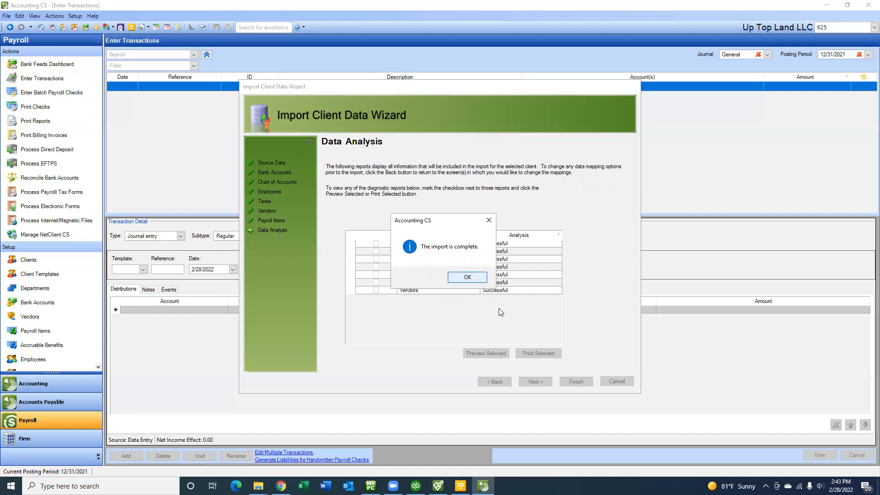
{"action": "left_click", "coordinate": [468, 278]}
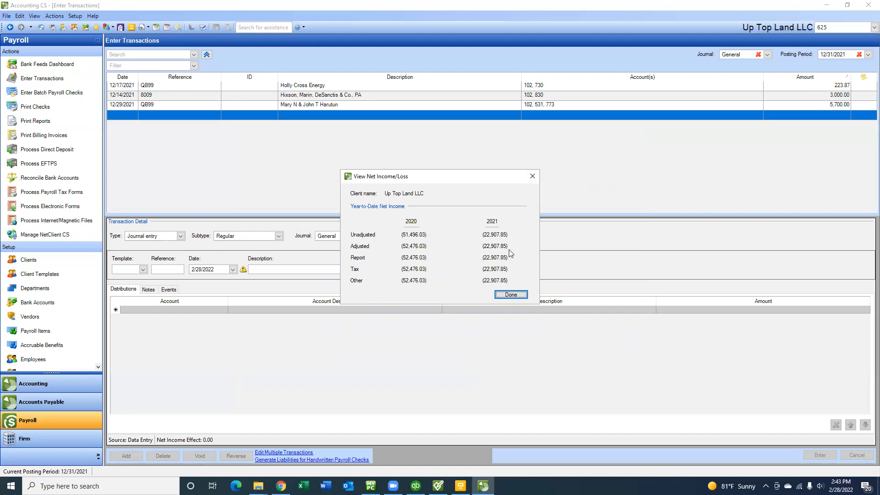
- Open the 2021 XX 999 Profit and loss up top PDF, compare its net income with the Accounting CS figure and close the net income/loss view
{"action": "left_click", "coordinate": [263, 479]}
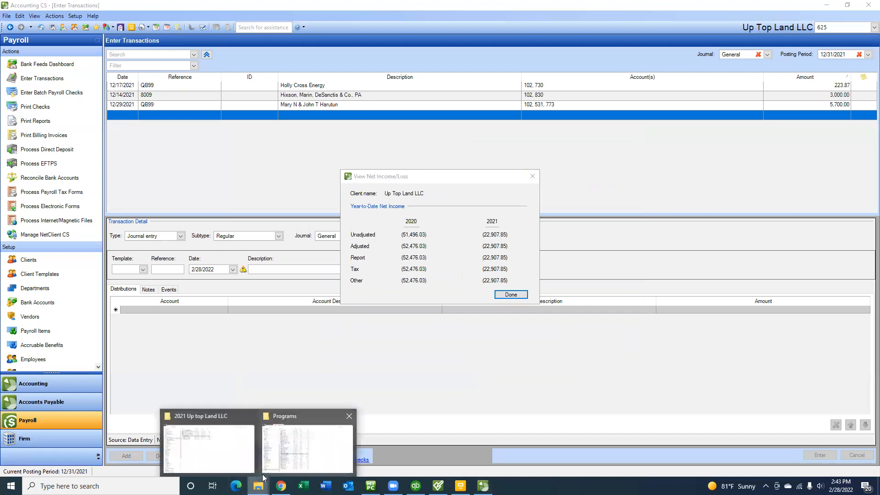
{"action": "left_click", "coordinate": [231, 448]}
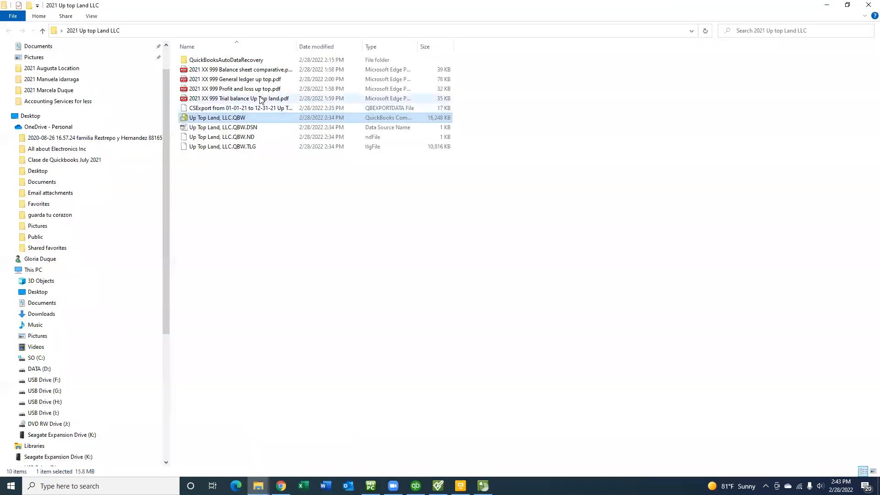
{"action": "left_click", "coordinate": [265, 89]}
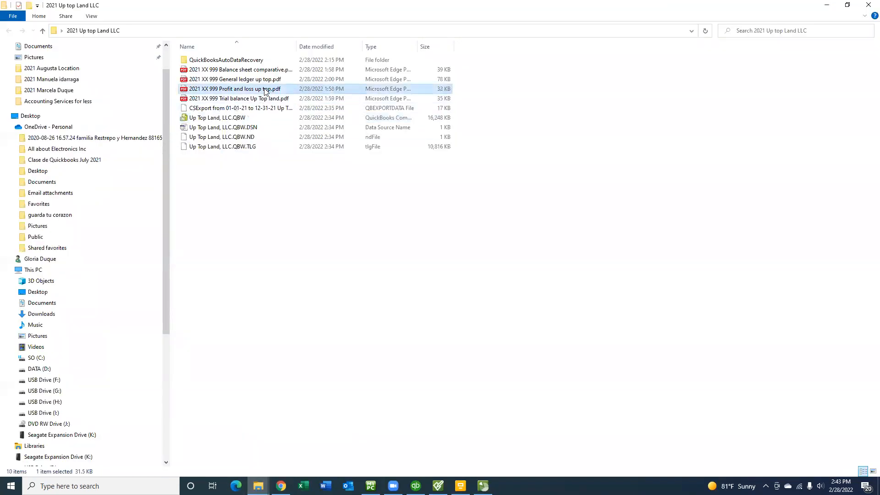
{"action": "double_click", "coordinate": [265, 89]}
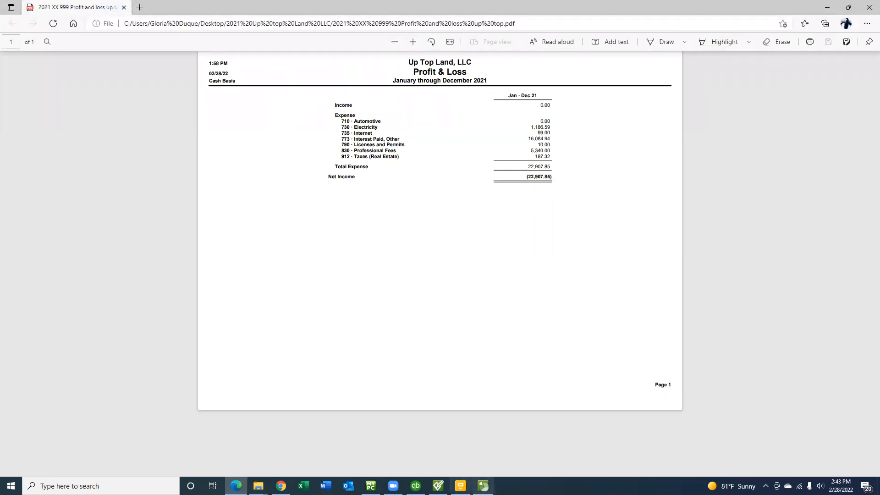
{"action": "mouse_move", "coordinate": [483, 485]}
{"action": "left_click", "coordinate": [483, 447]}
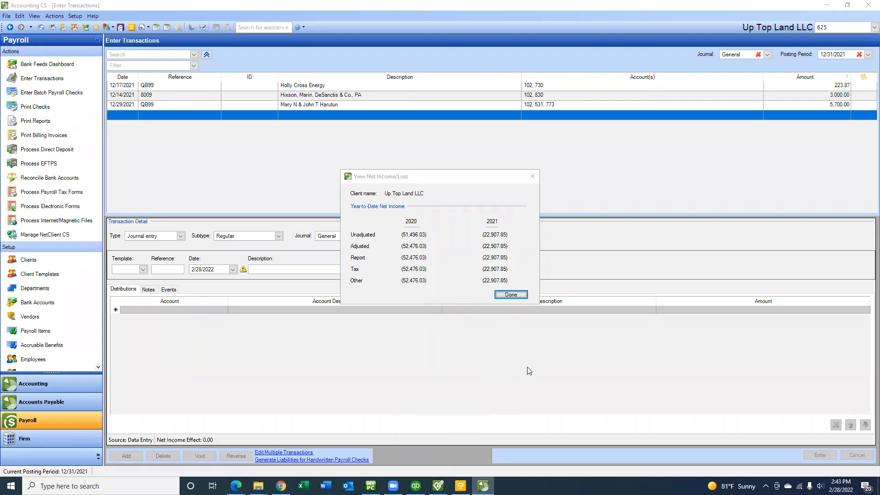
{"action": "left_click", "coordinate": [520, 297]}
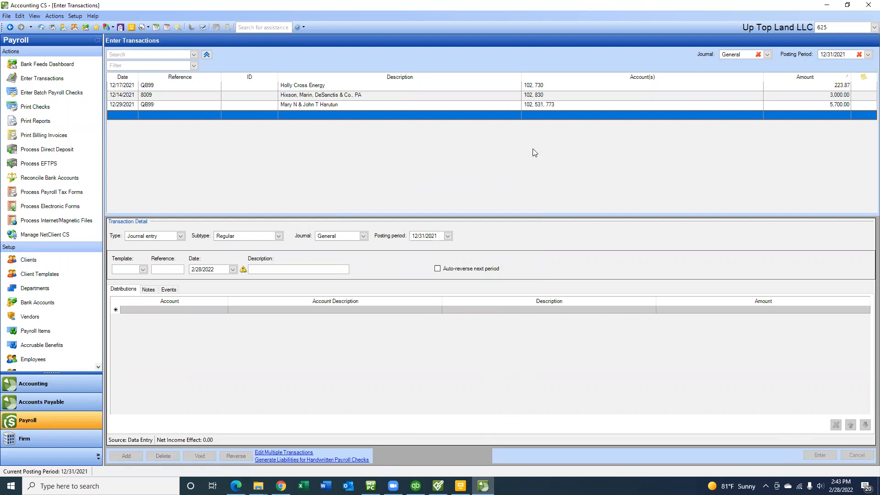
{"action": "left_click", "coordinate": [579, 60]}
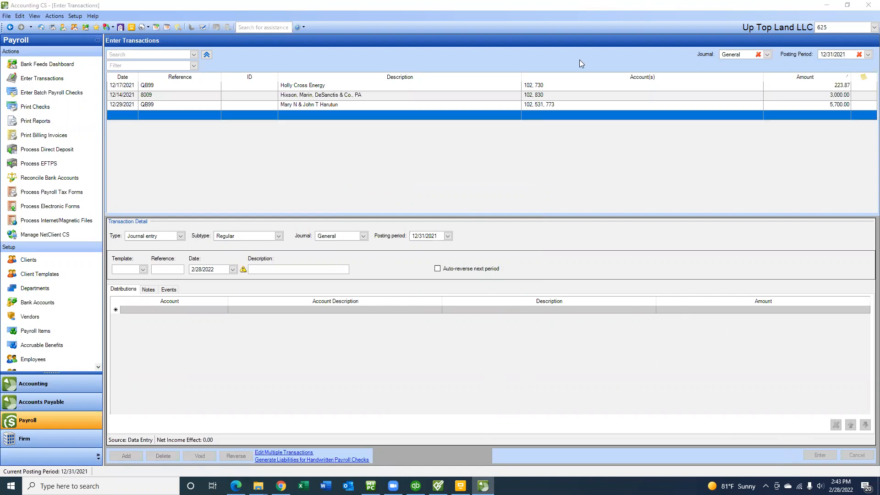